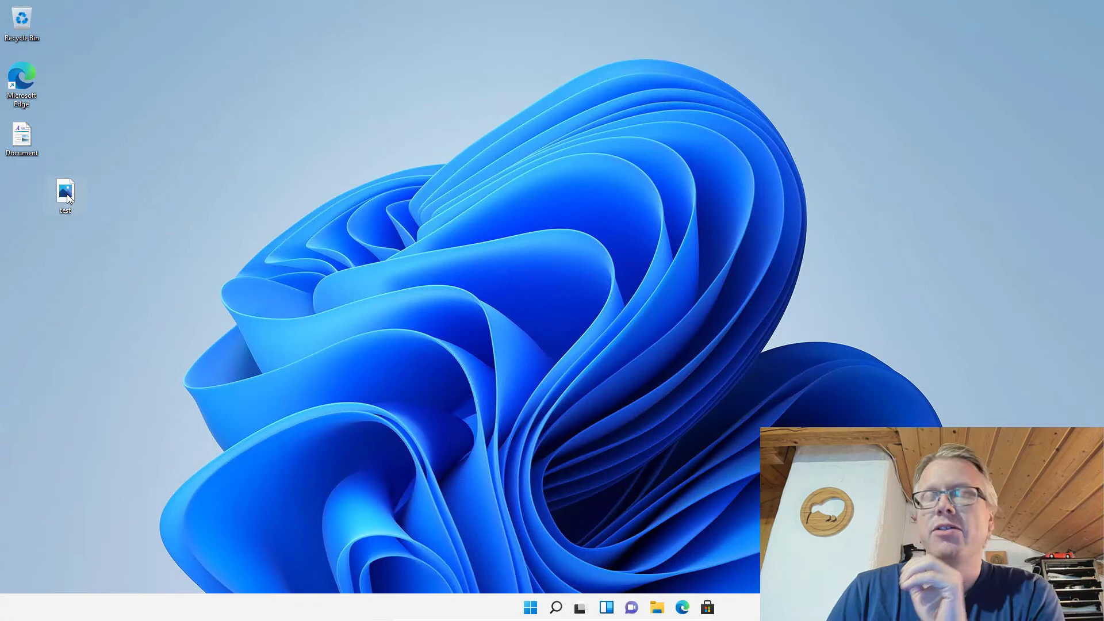
- Expand the test image's compact right-click menu to the full classic menu, then close it
right_click(67, 195)
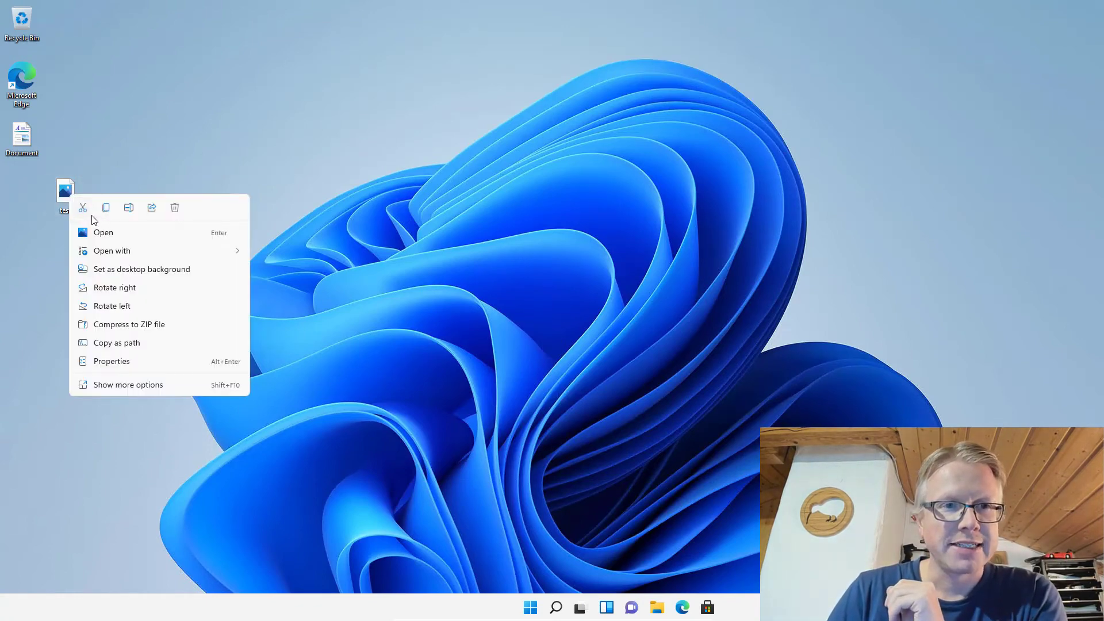
mouse_move(164, 251)
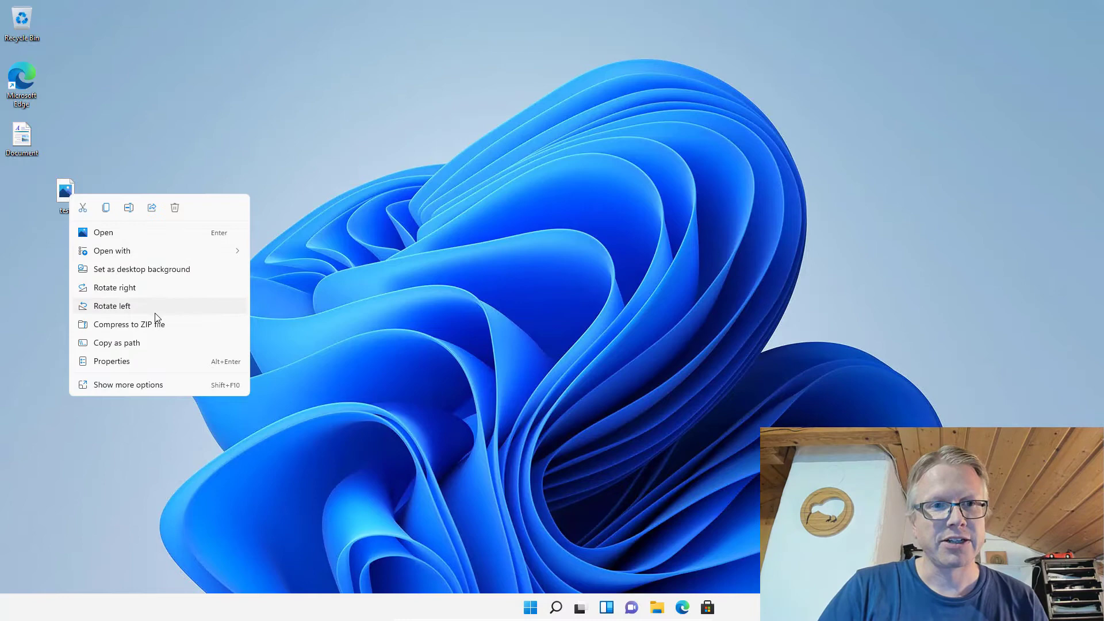
click(145, 387)
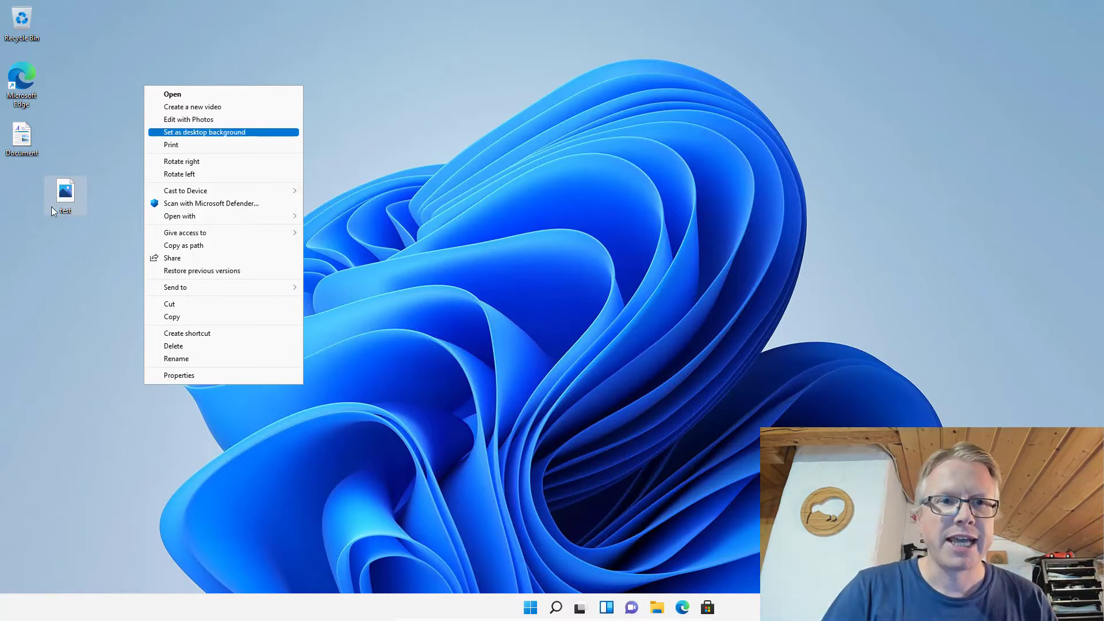
click(68, 185)
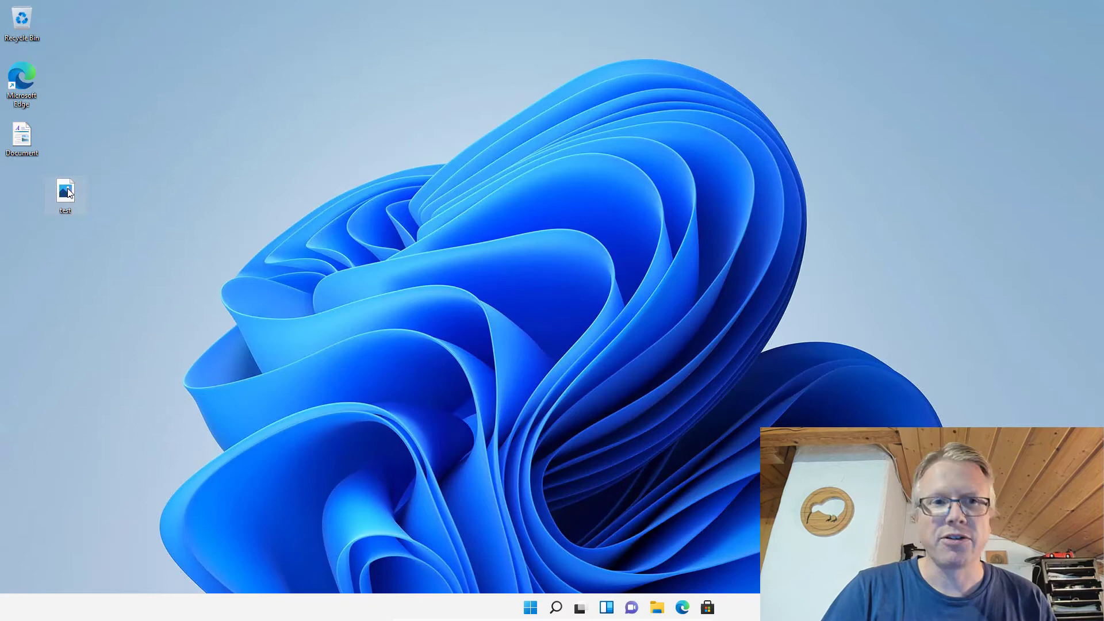
- Bring up the test image's classic menu again, then dismiss the menus and deselect the image
right_click(69, 193)
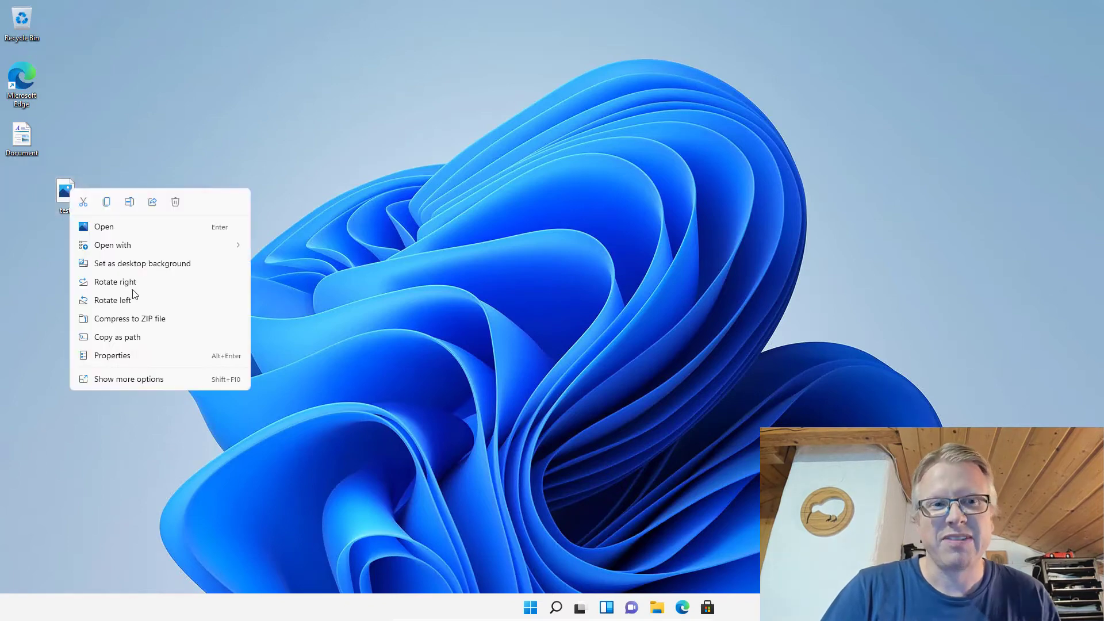
click(166, 380)
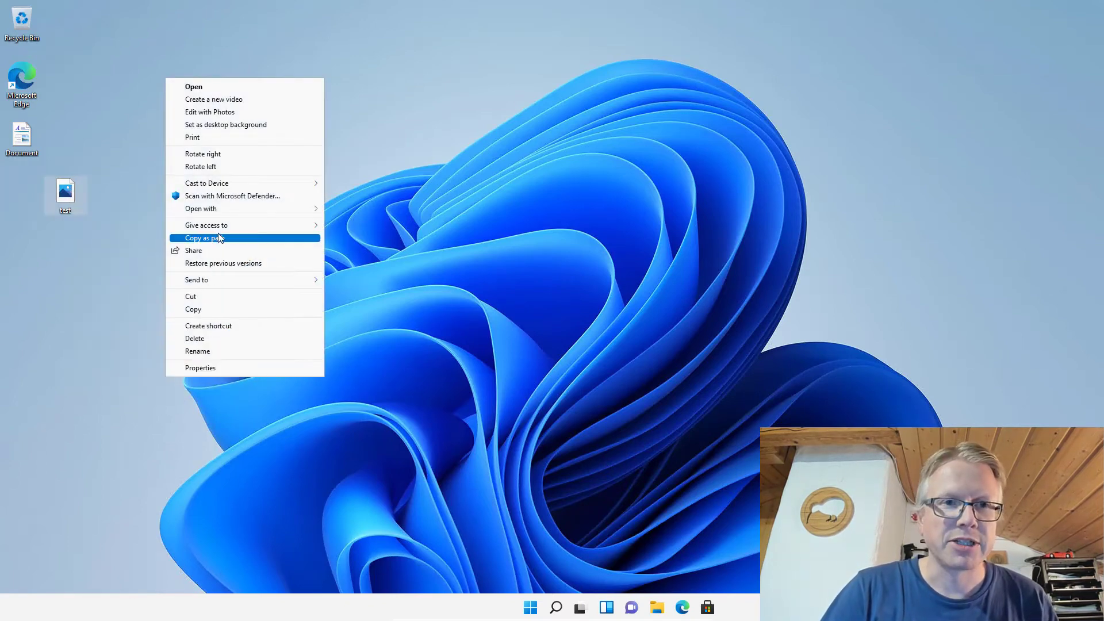
click(531, 391)
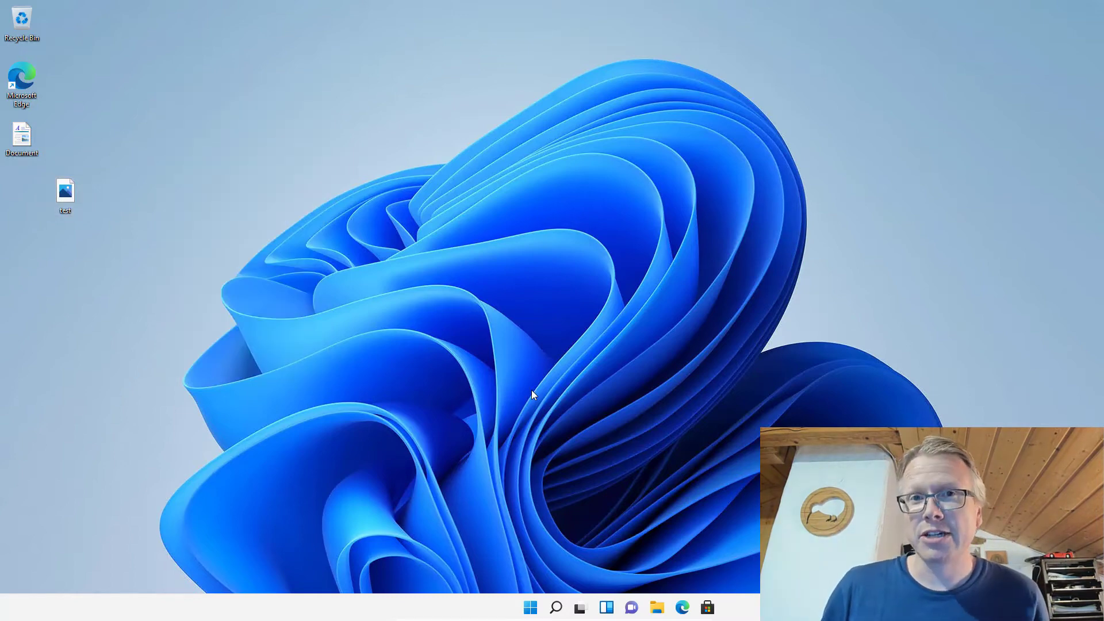
right_click(59, 185)
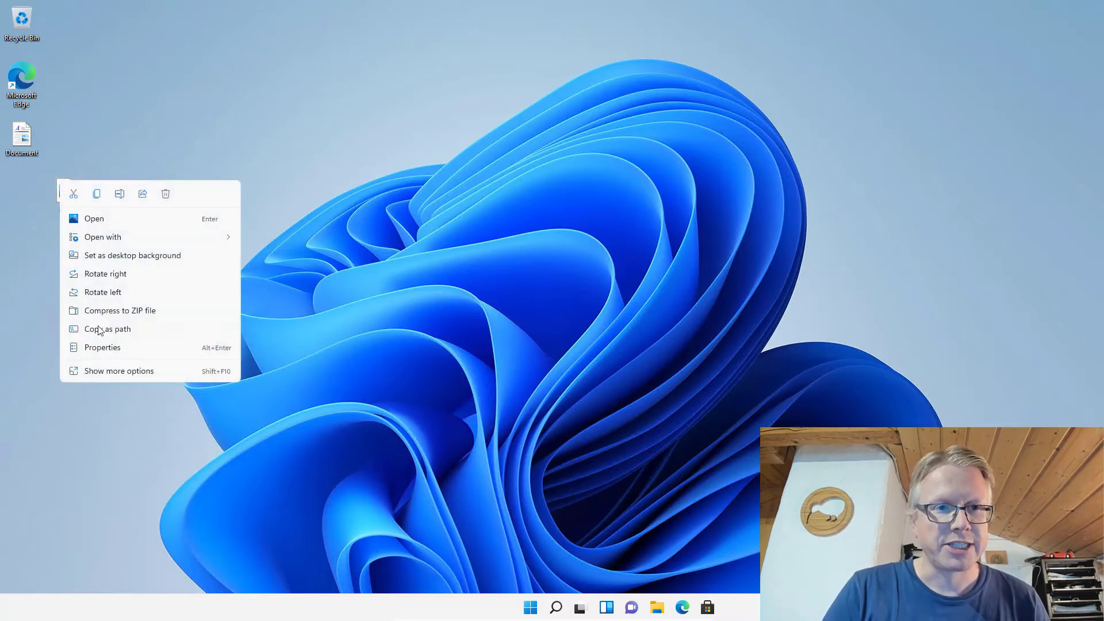
click(539, 464)
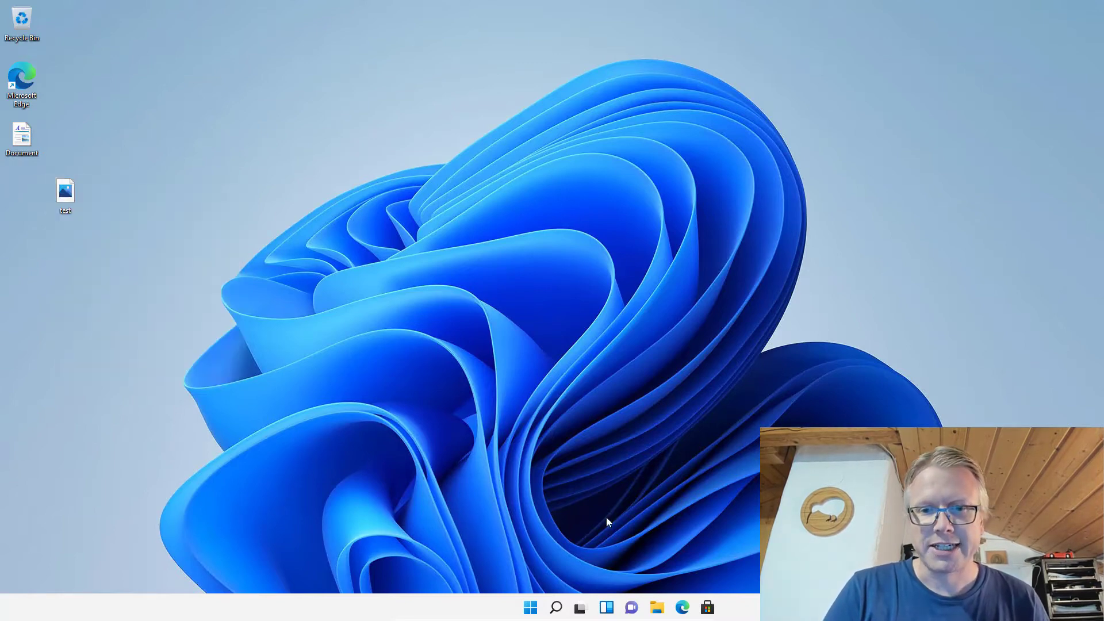
- Copy the reg add command from the code block of the ekiwi-blog article in Edge
click(684, 608)
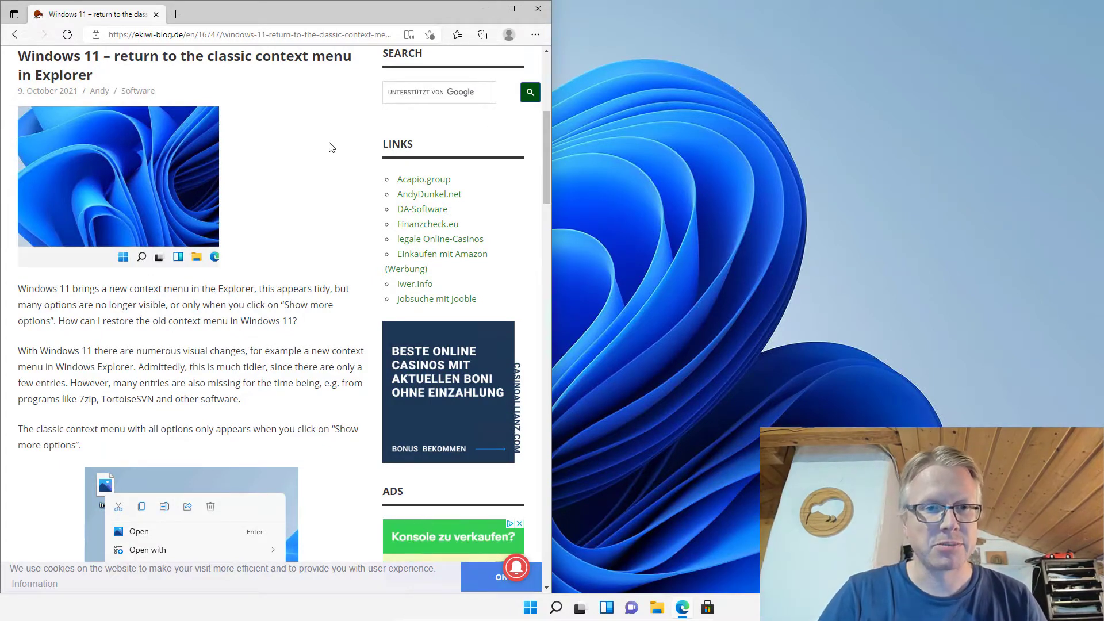
scroll(331, 147, down, 8)
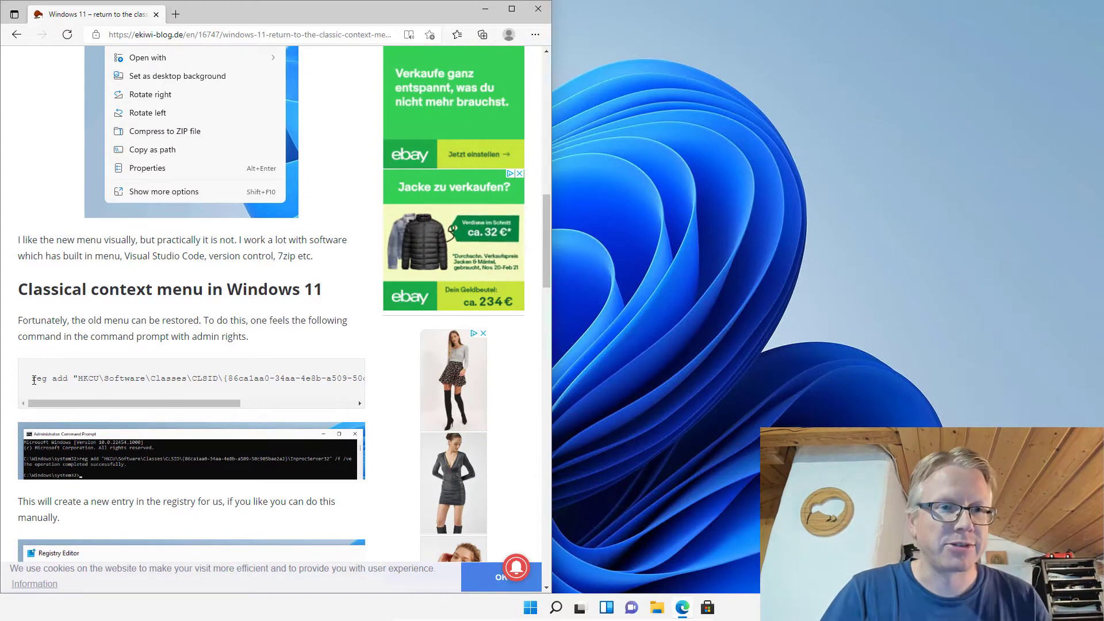
drag(33, 378, 374, 379)
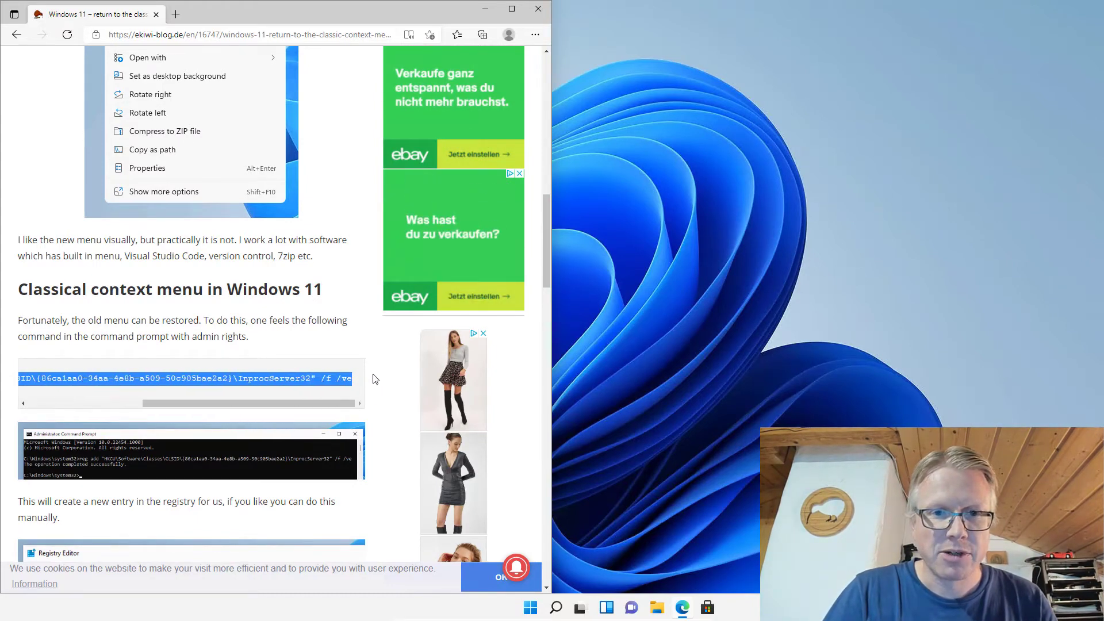
right_click(300, 377)
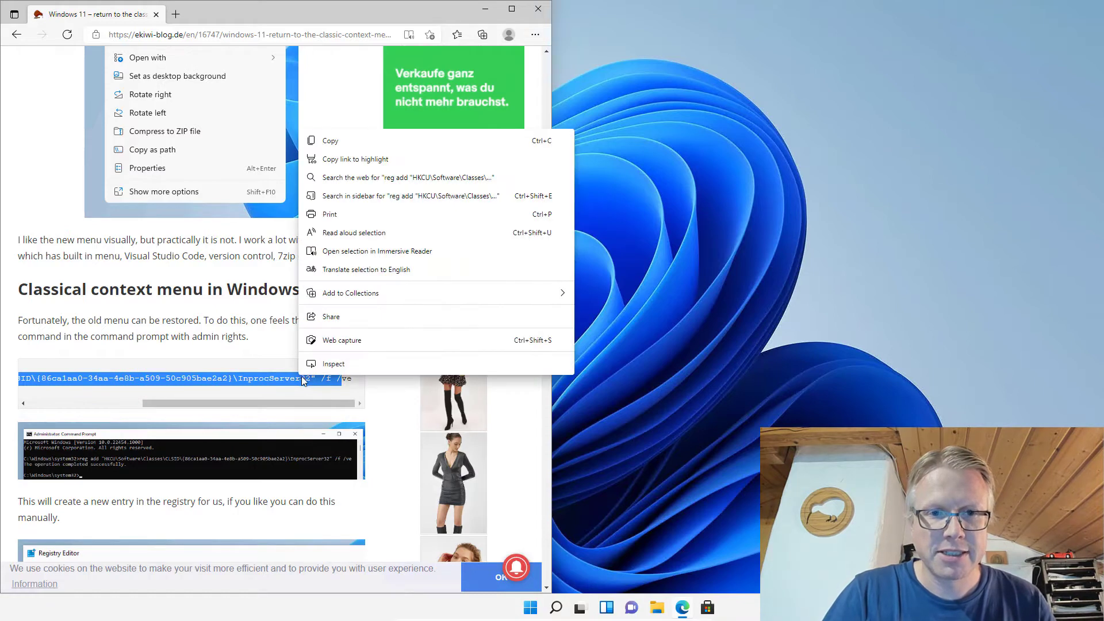
click(339, 141)
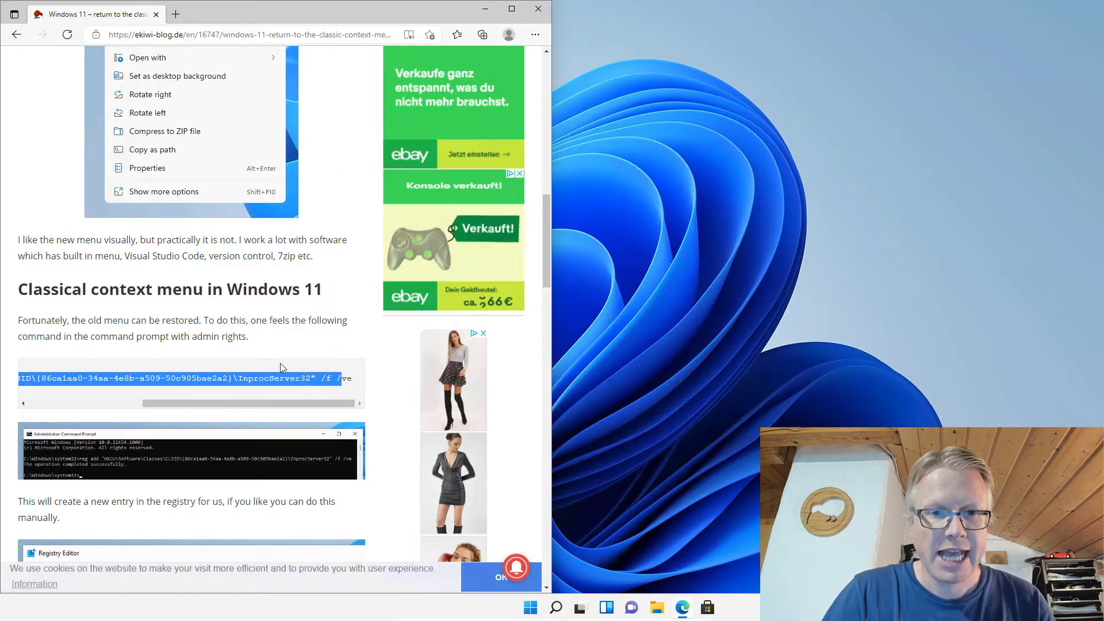
- Run the pasted reg add command in an administrator Command Prompt, getting 'ERROR: Invalid syntax.'
click(529, 608)
text(c)
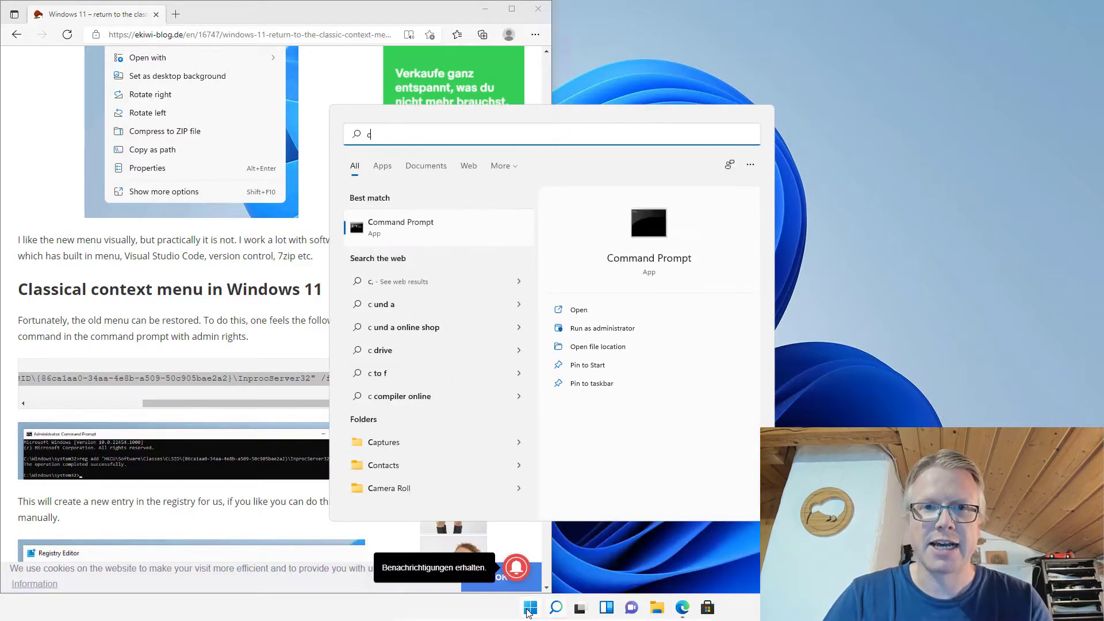
text(md)
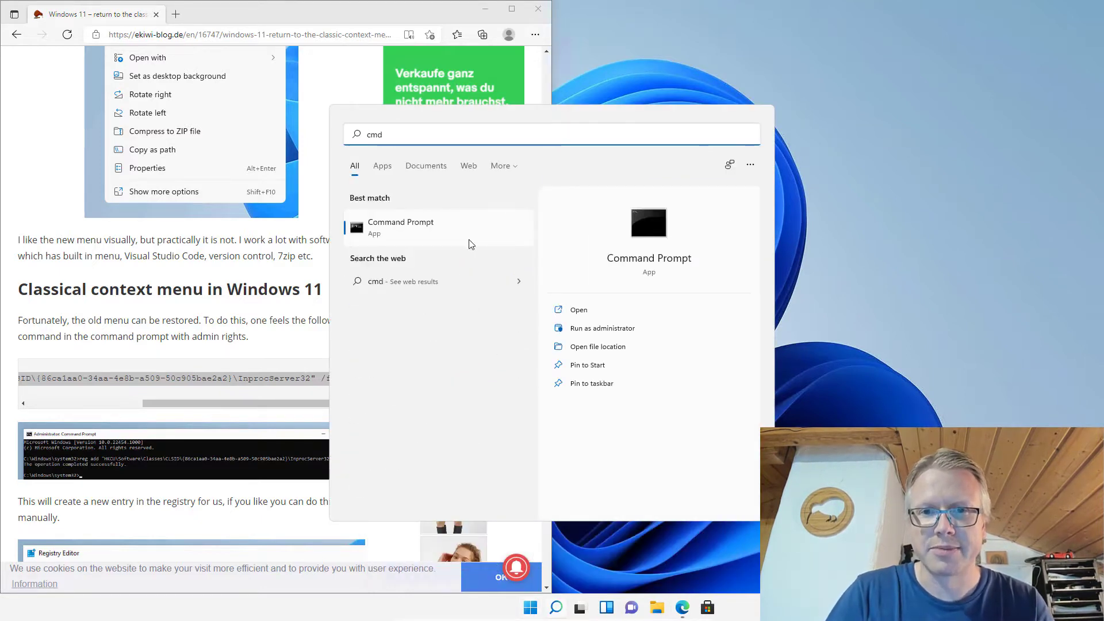
click(601, 328)
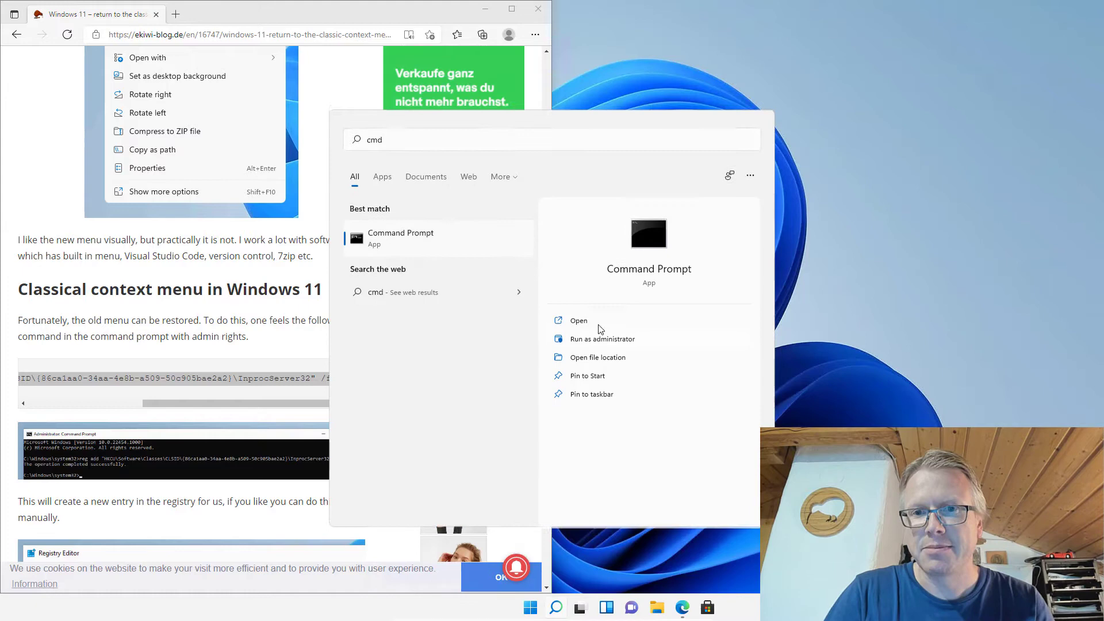
click(493, 391)
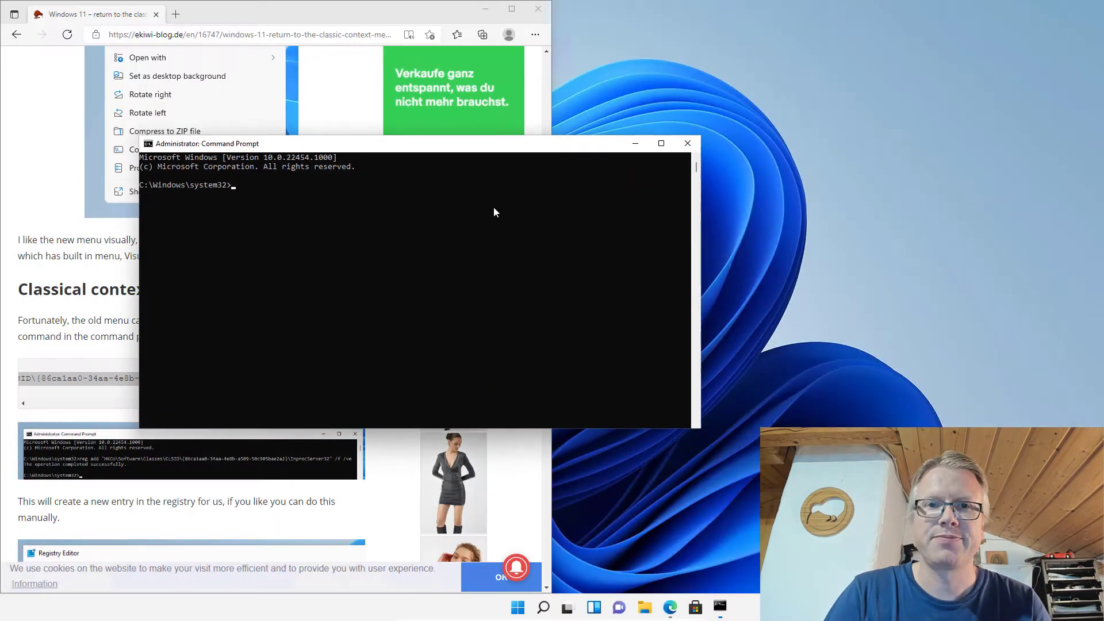
right_click(389, 216)
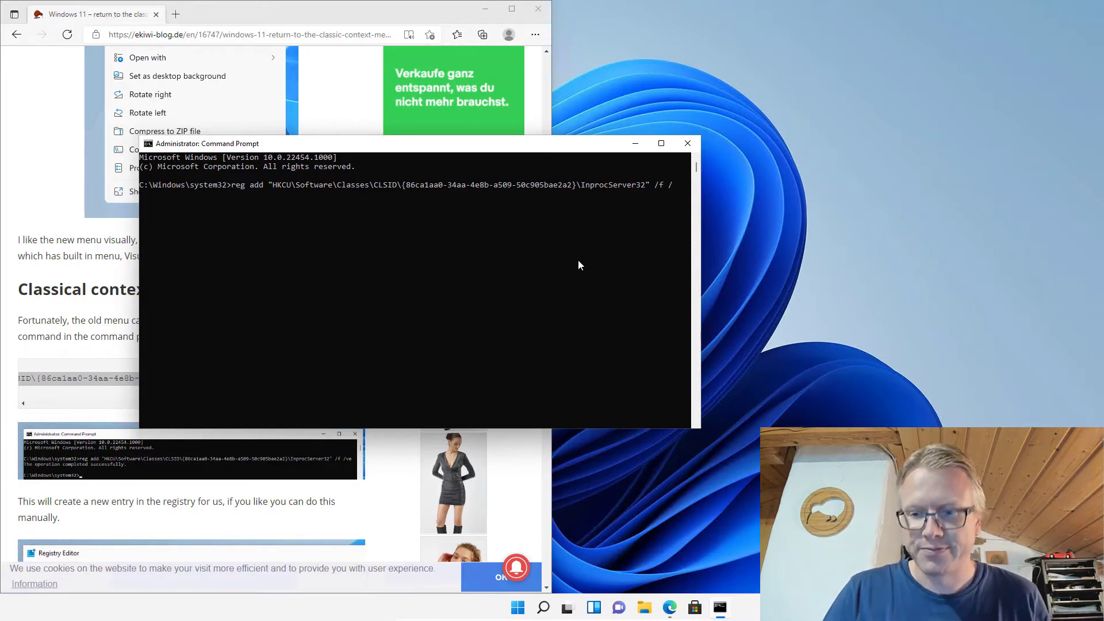
key(Return)
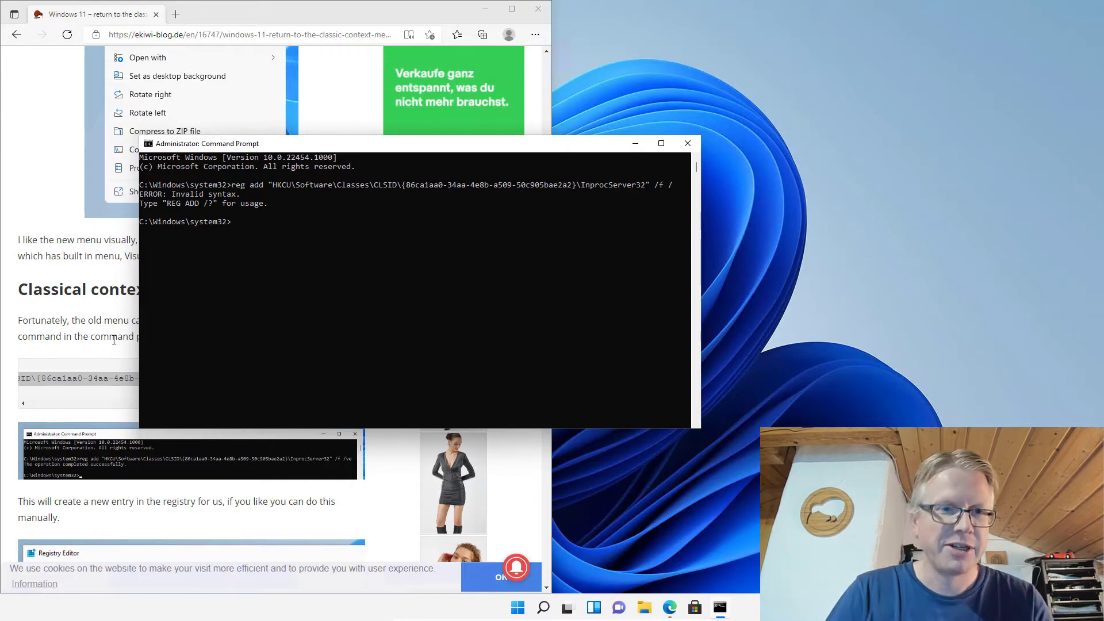
- Reselect the full reg add command ending /f /ve and run it successfully in Command Prompt
click(79, 382)
click(337, 378)
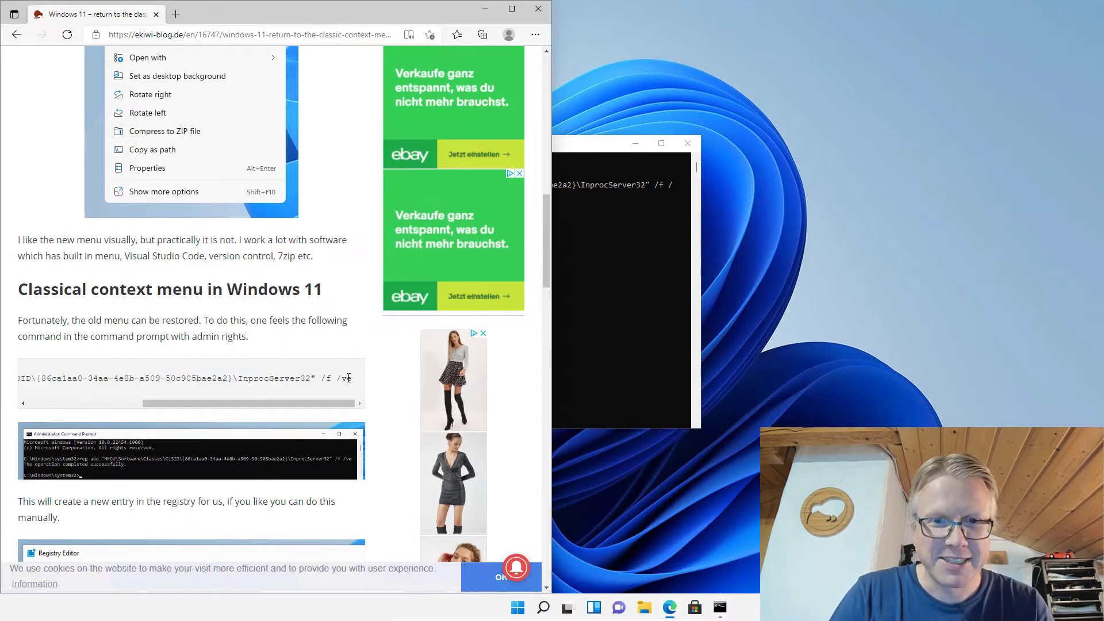
drag(353, 384, 1, 398)
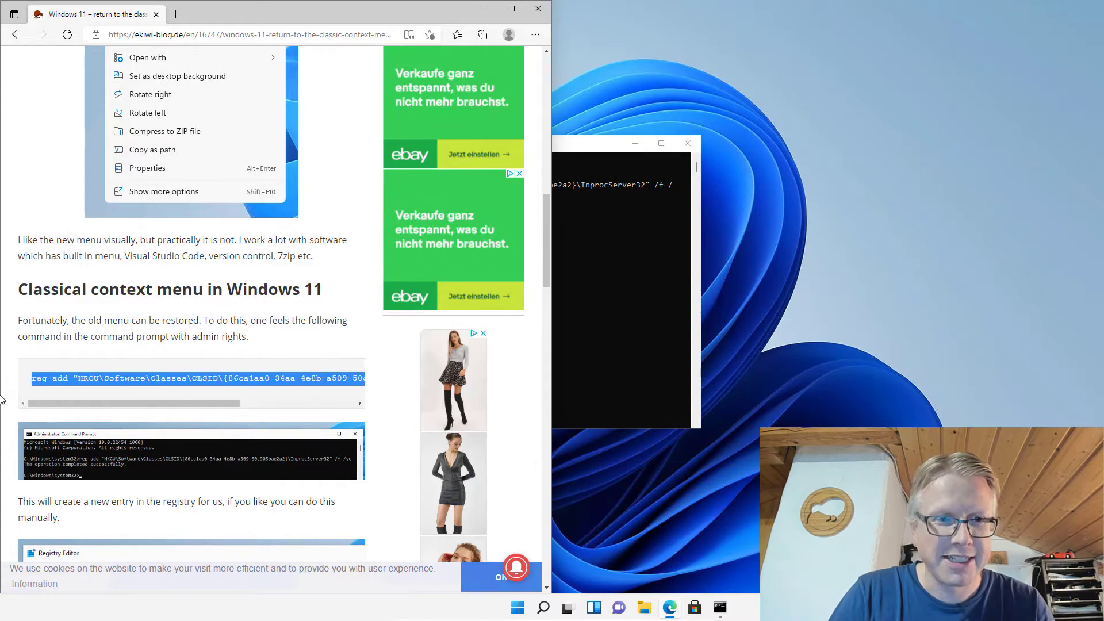
click(655, 242)
right_click(655, 243)
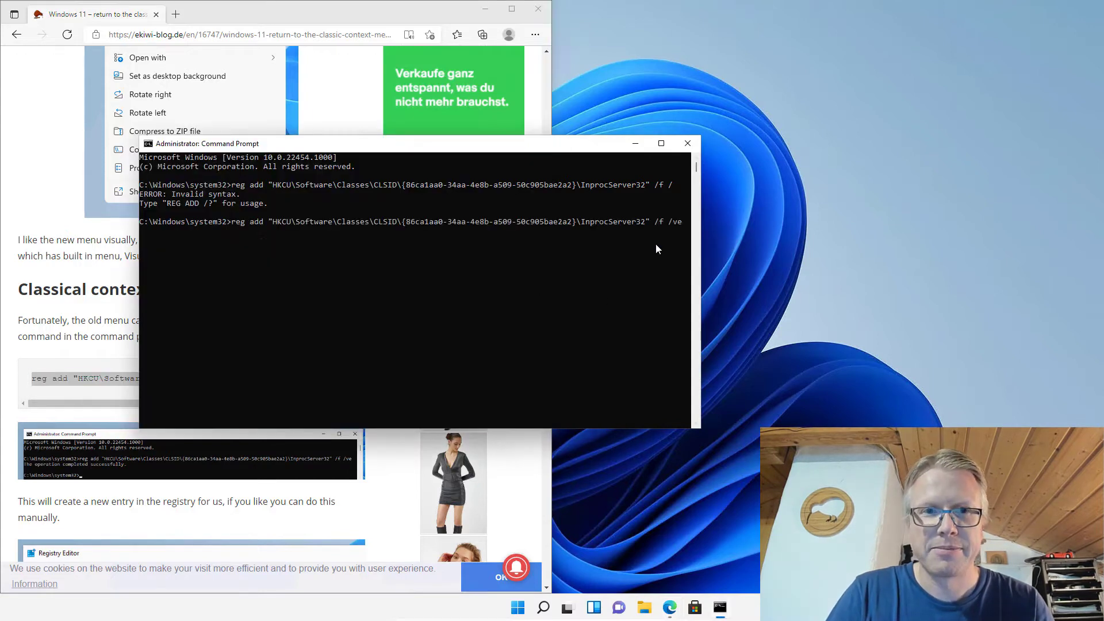
key(Return)
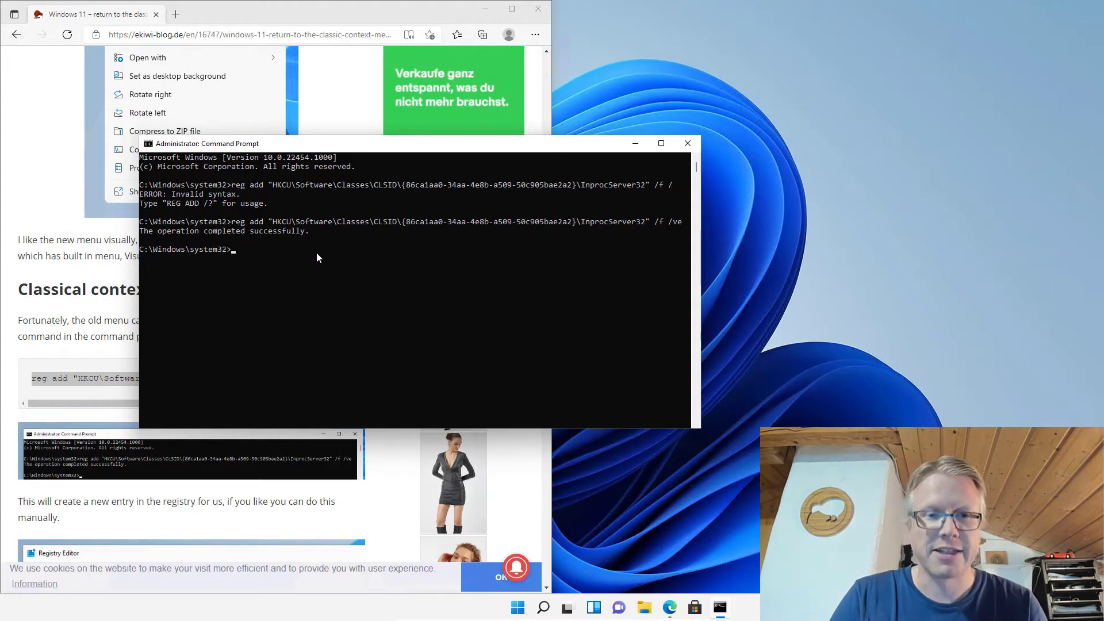
key(super)
- Launch Registry Editor as administrator via search, then select the CLSID key path in the blog's command
text(reg)
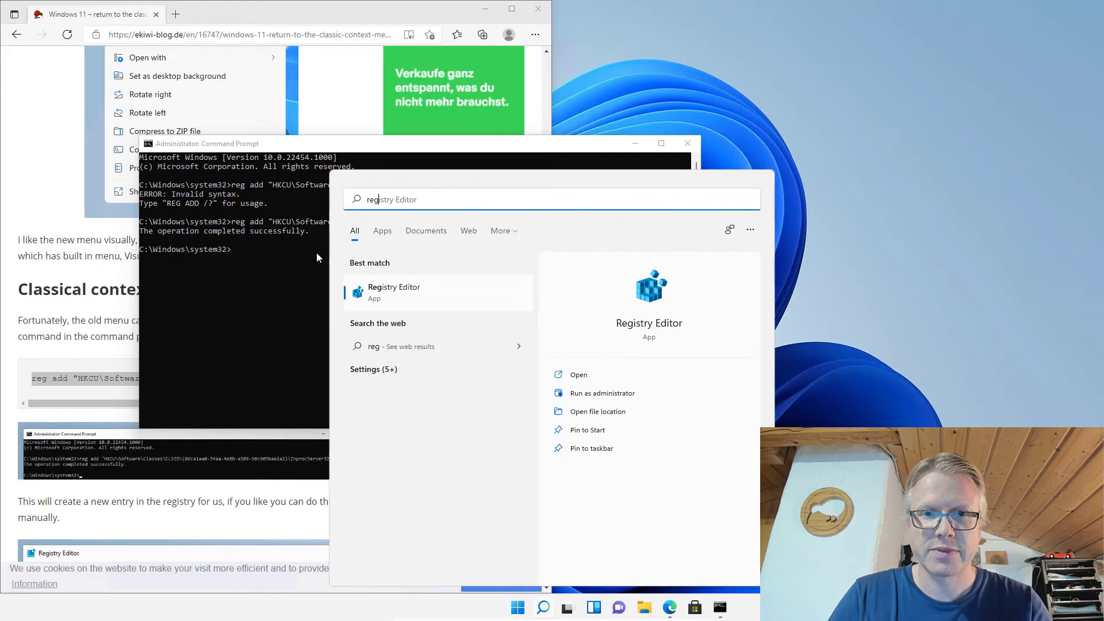
key(Return)
key(Left)
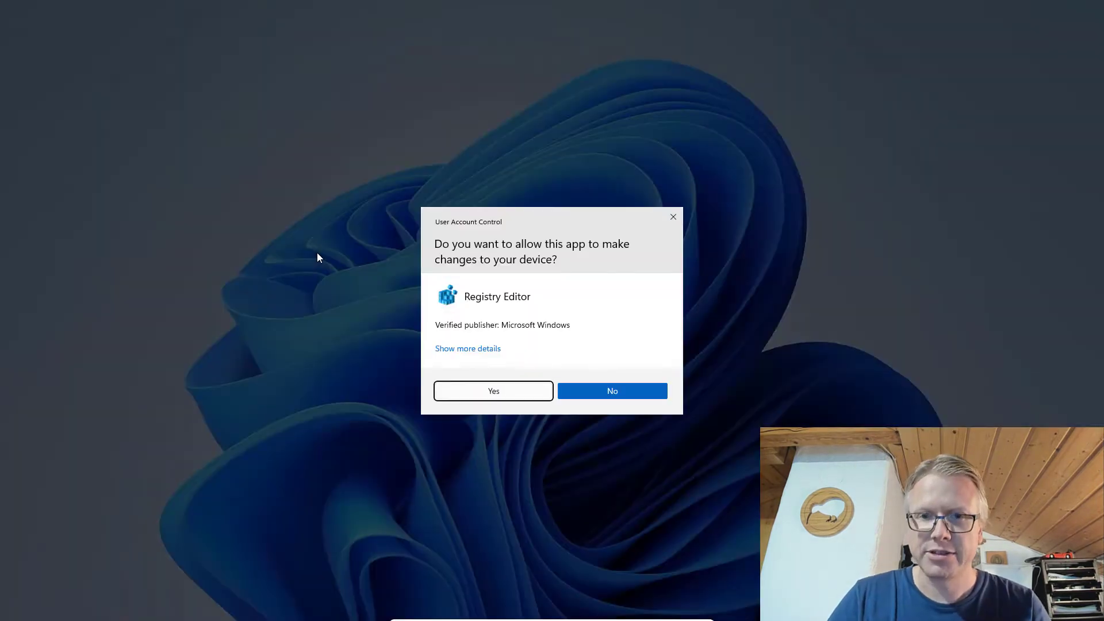
key(Return)
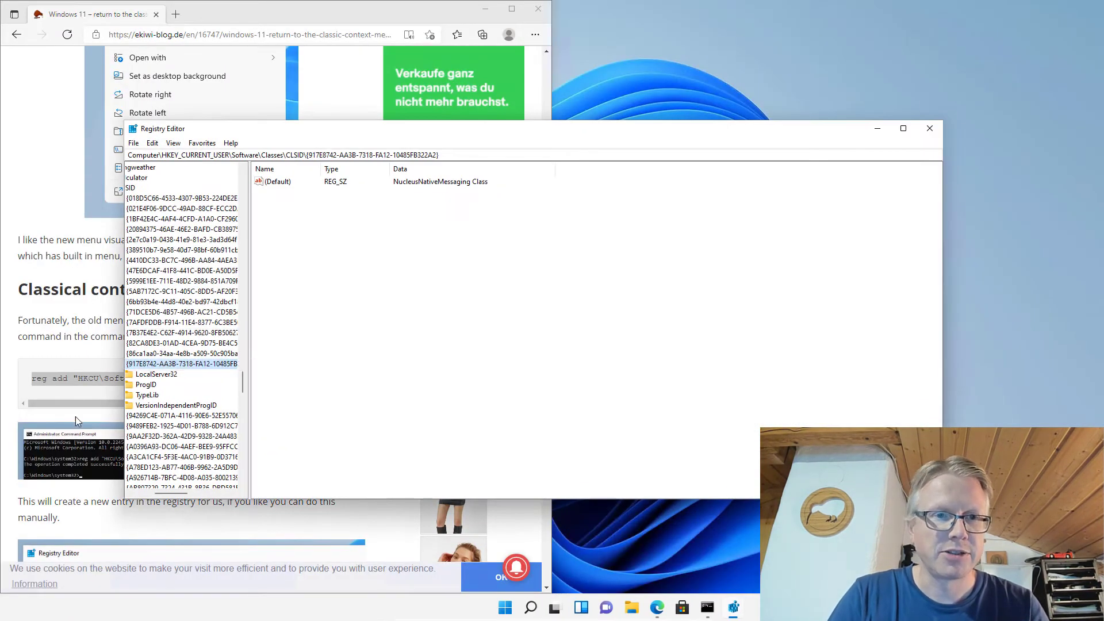
click(78, 400)
drag(79, 379, 311, 379)
key(ctrl+c)
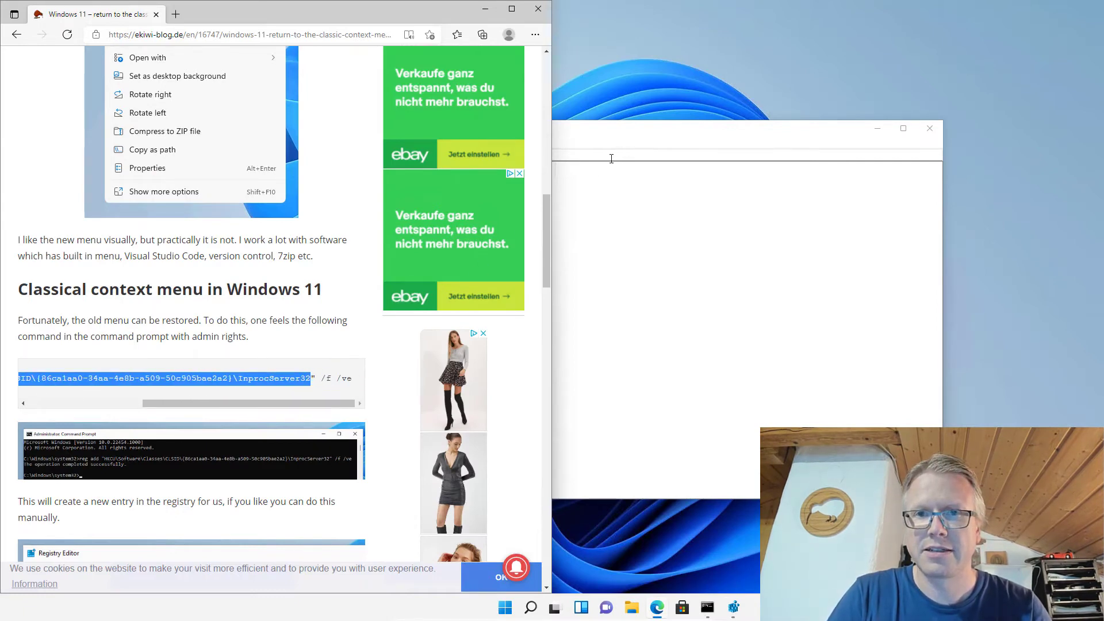
- Jump to the {86ca1aa0-34aa-4e8b-a509-50c905bae2a2}\InprocServer32 key by pasting its path into the address bar
click(611, 158)
key(ctrl+v)
key(ctrl+a)
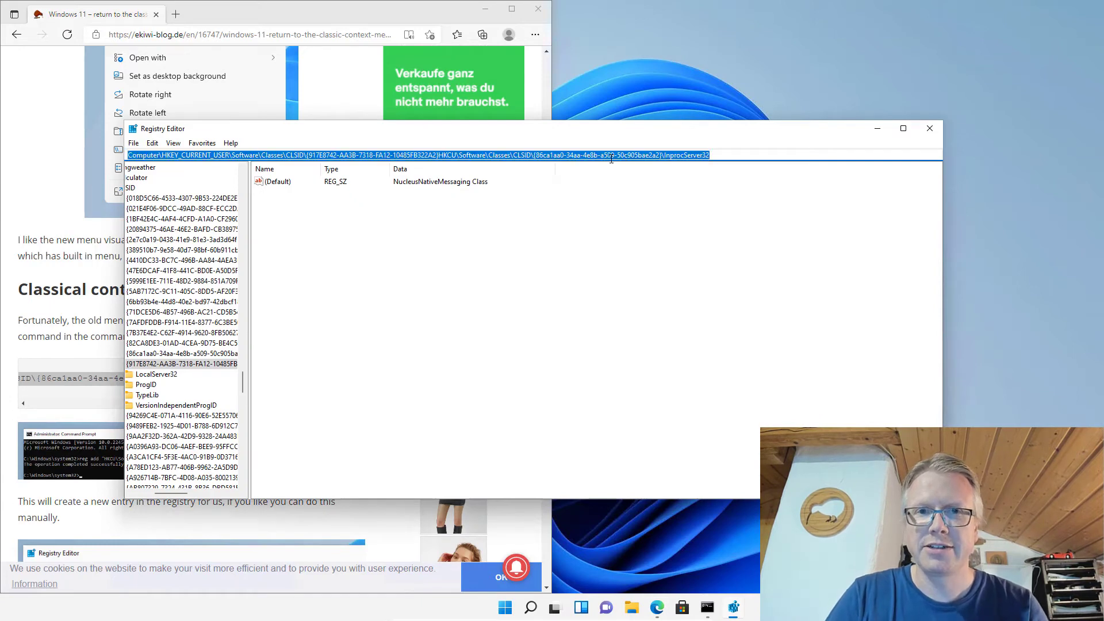
key(ctrl+v)
key(Return)
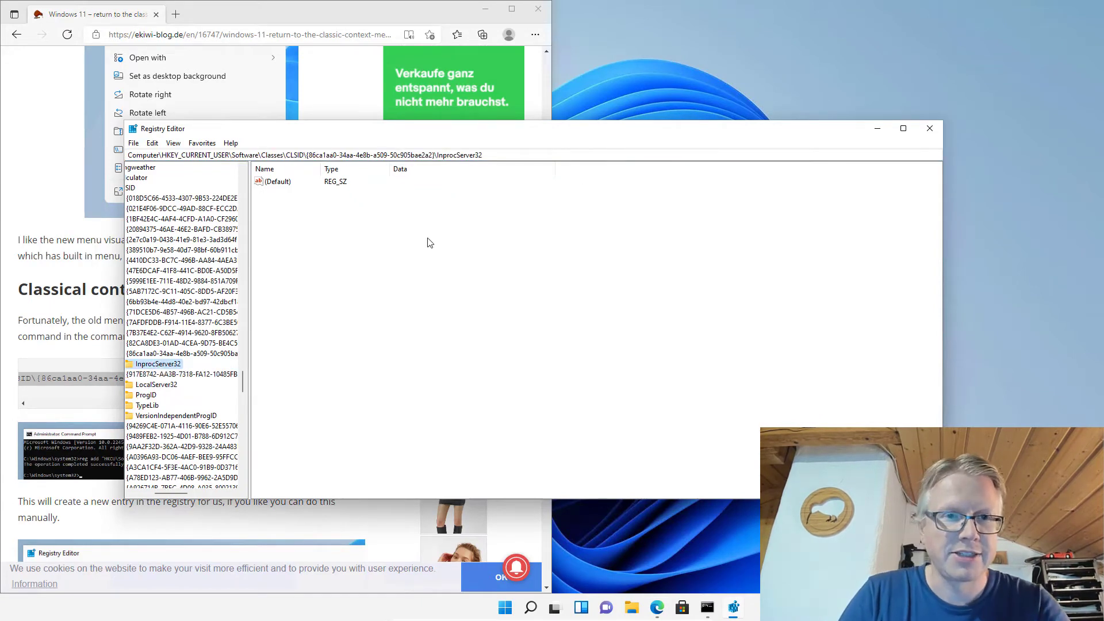
- Inspect the CLSID key and InprocServer32's empty default value, then close Registry Editor
click(167, 354)
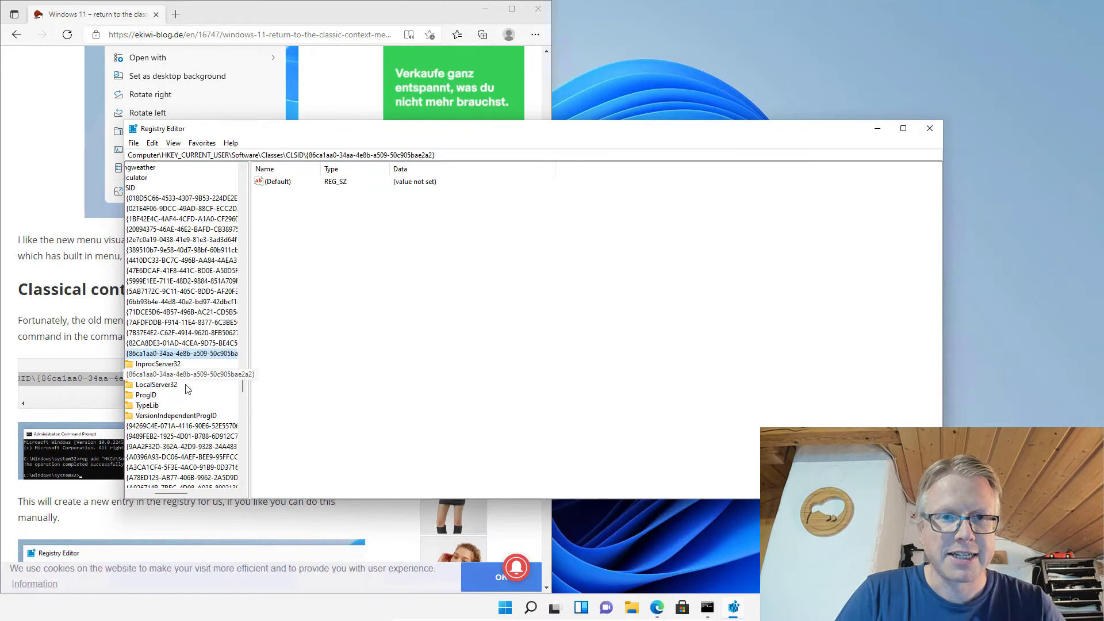
click(159, 364)
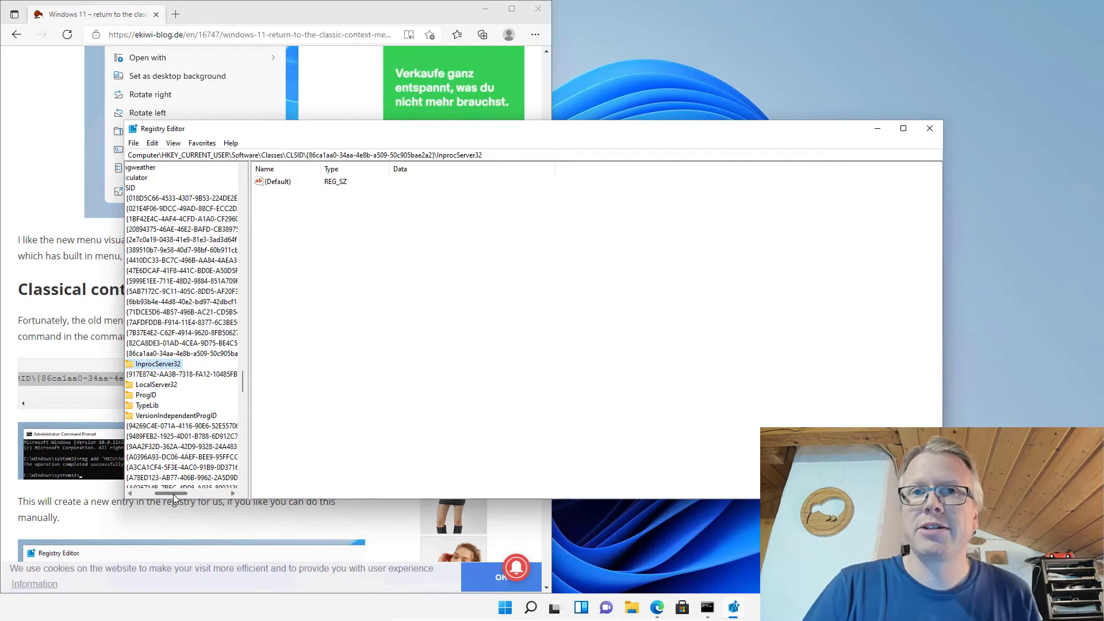
click(206, 355)
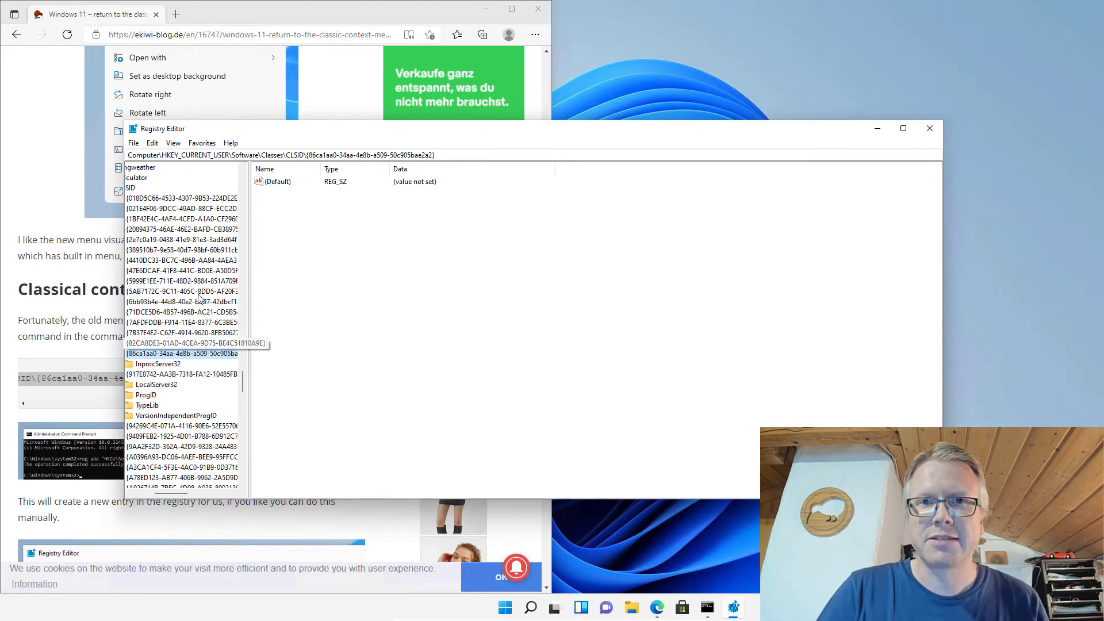
double_click(154, 357)
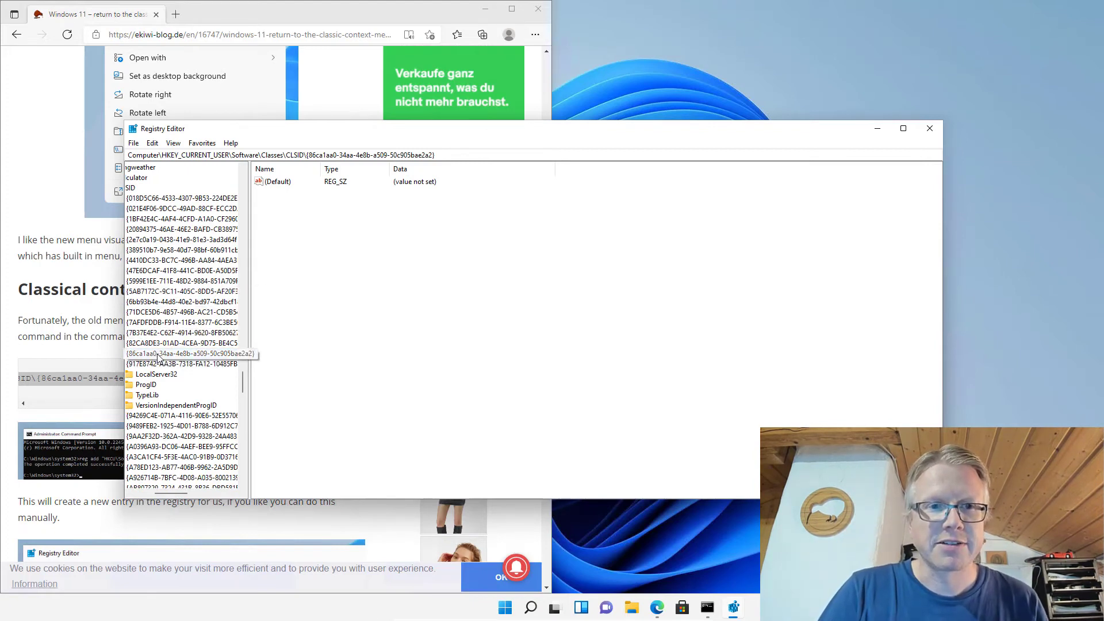
double_click(157, 356)
right_click(157, 356)
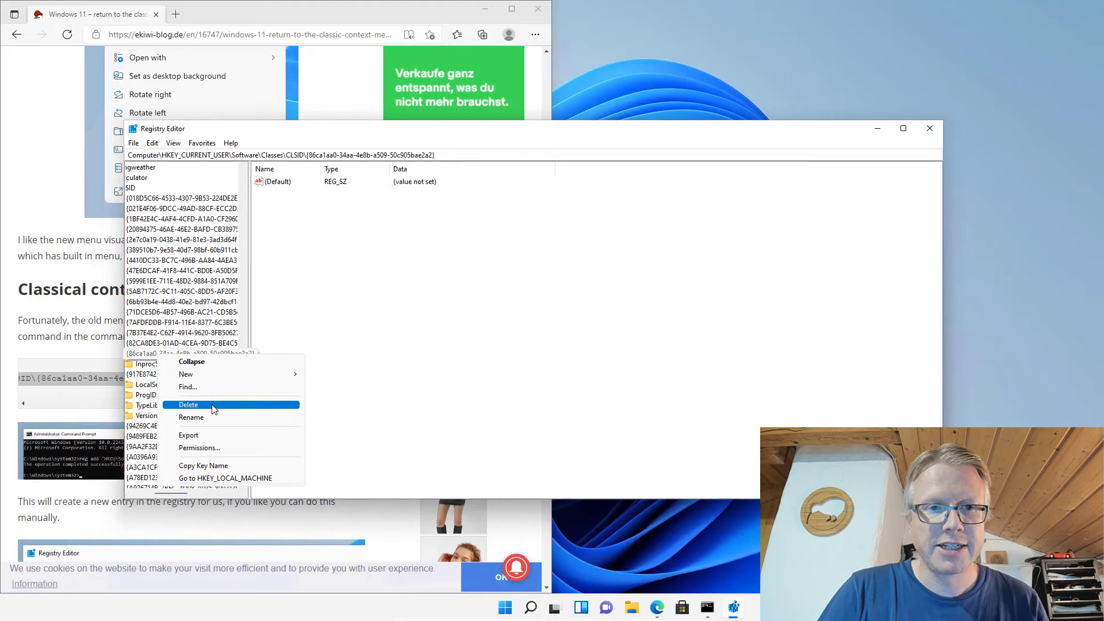
click(385, 292)
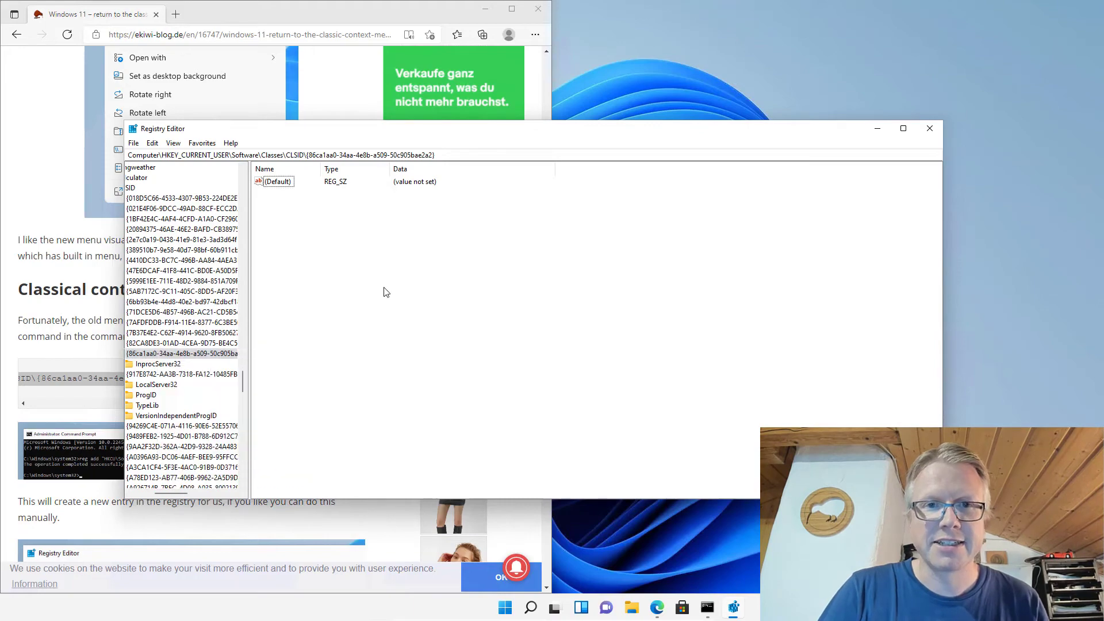
click(930, 129)
- Close Edge and check that the test image's right-click menu is still the compact one
click(538, 10)
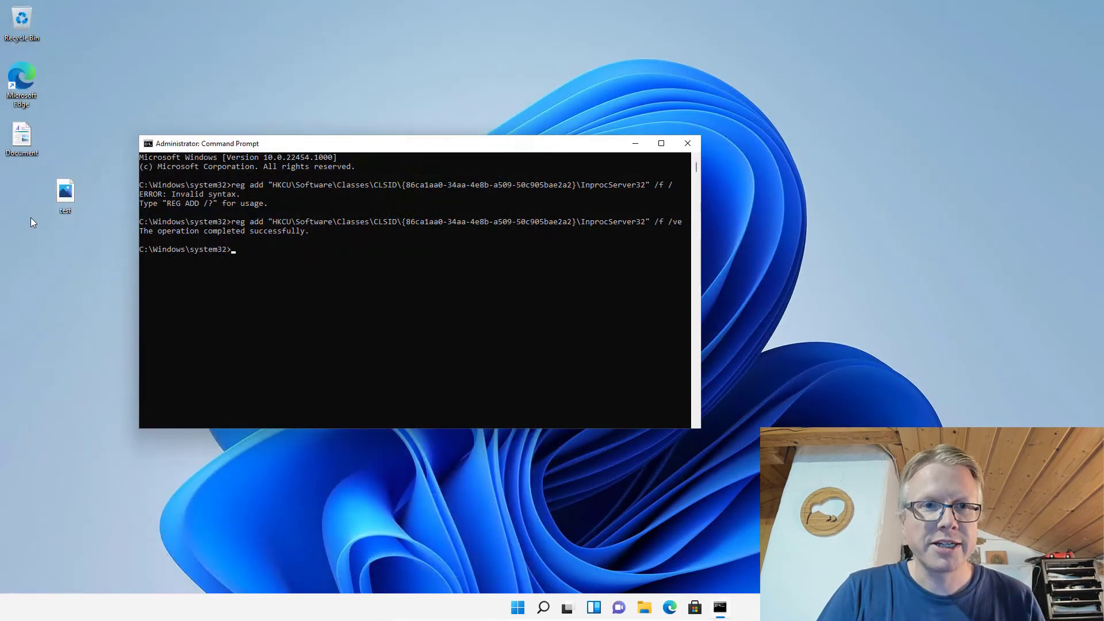
right_click(68, 197)
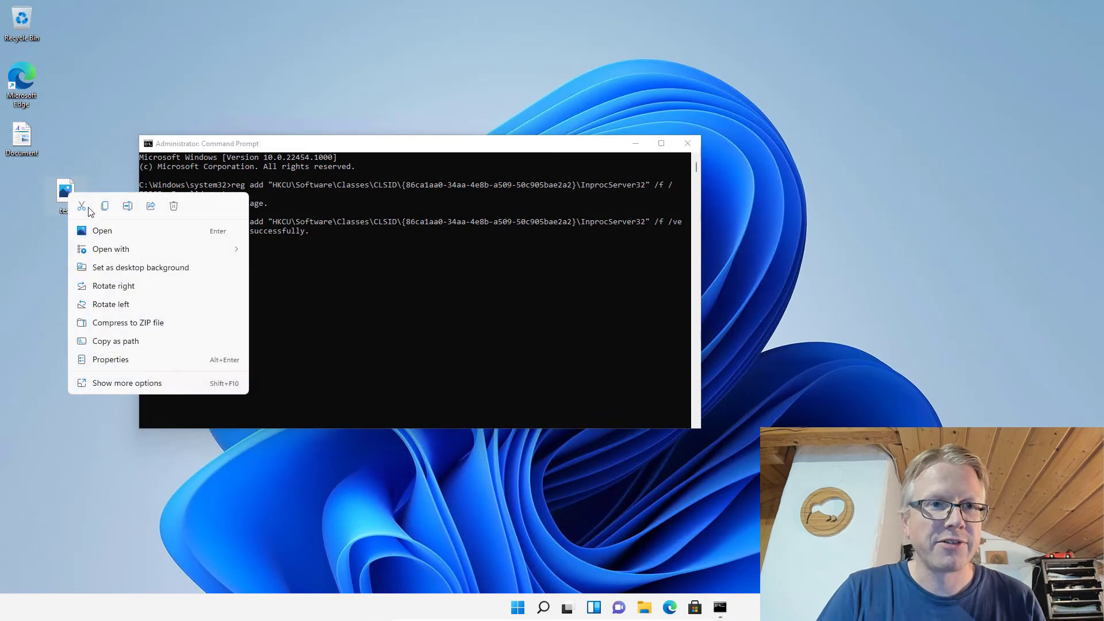
mouse_move(130, 256)
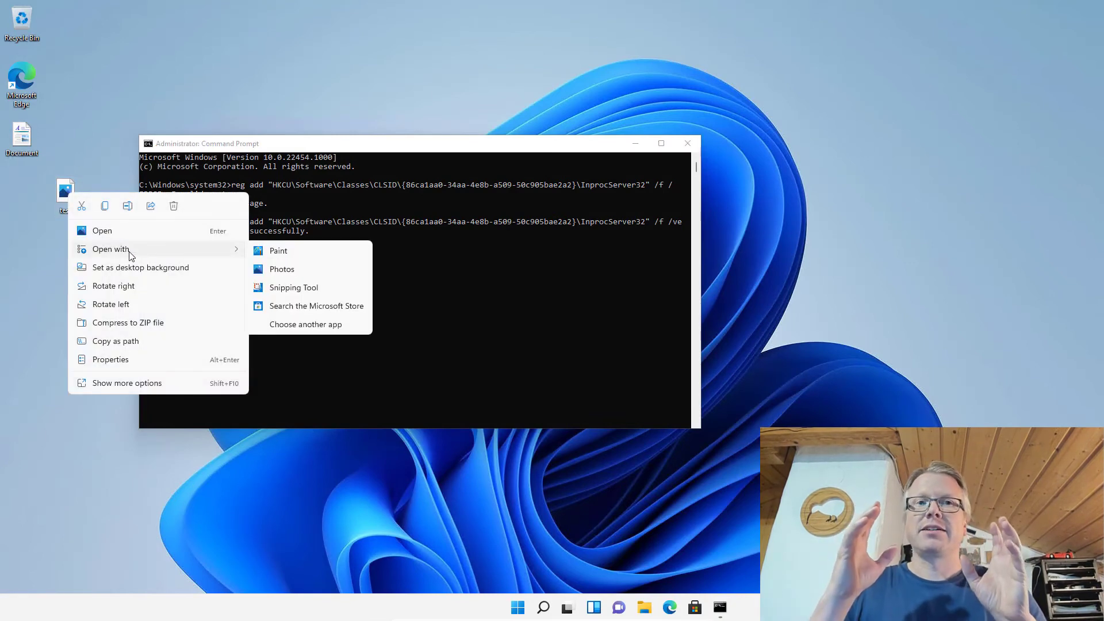
click(528, 352)
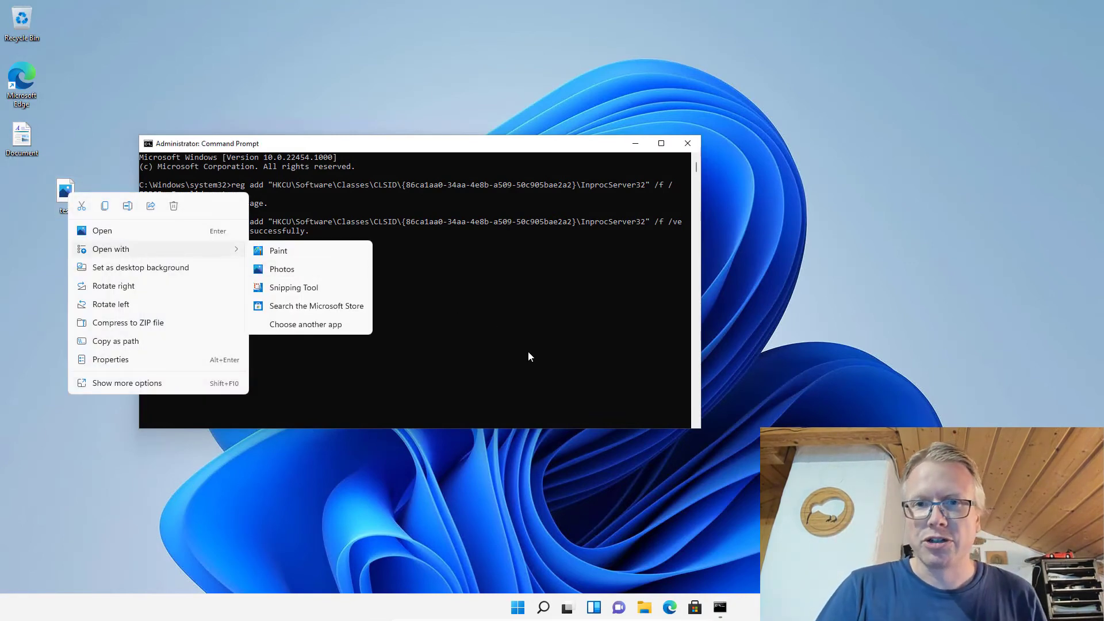
- Restart the PC from the Start menu's power options
click(517, 611)
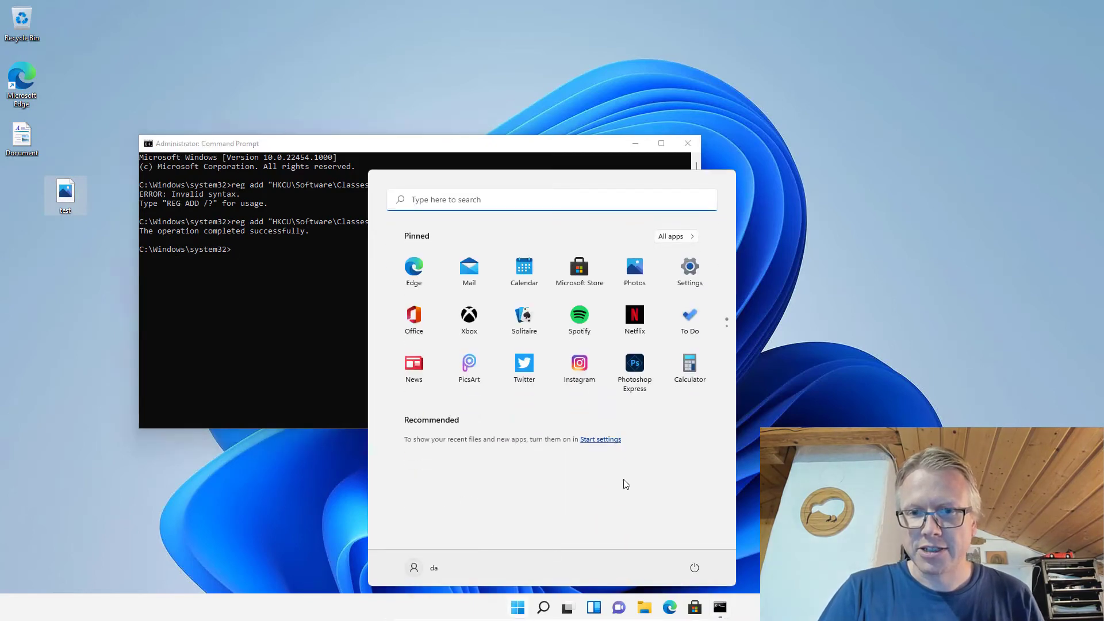
click(694, 569)
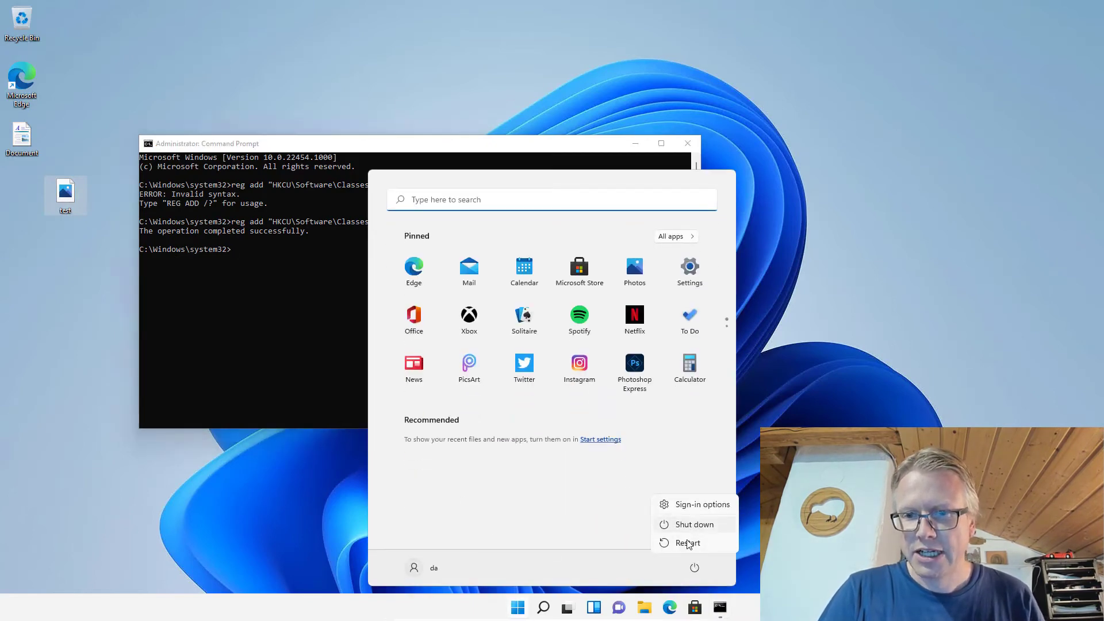
click(687, 543)
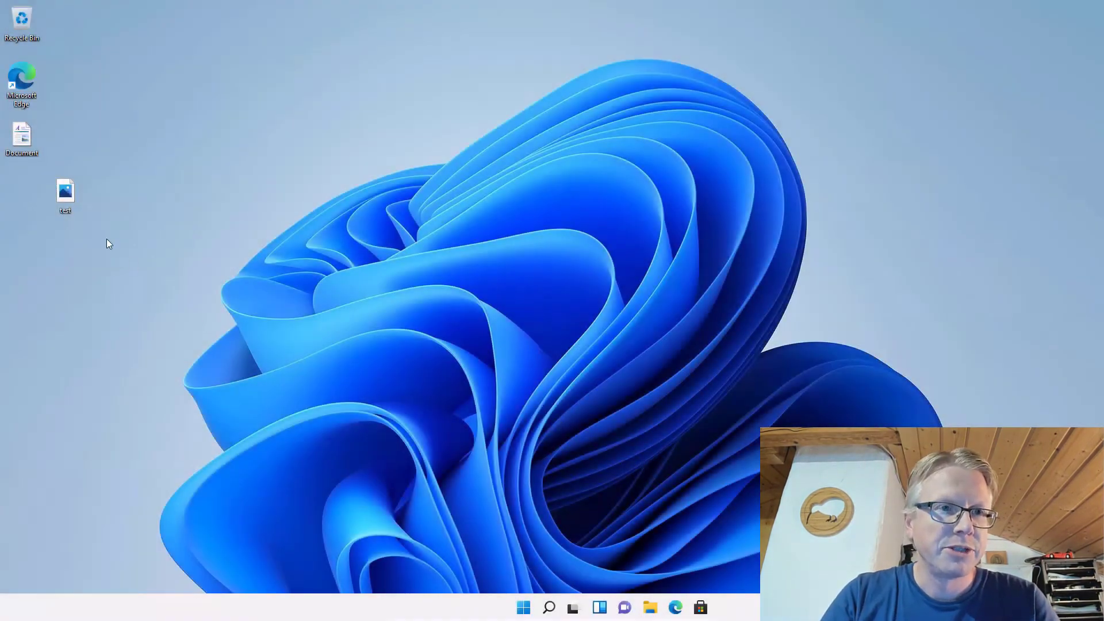
- Right-click the test image to see the classic menu appear directly, then dismiss it
right_click(68, 193)
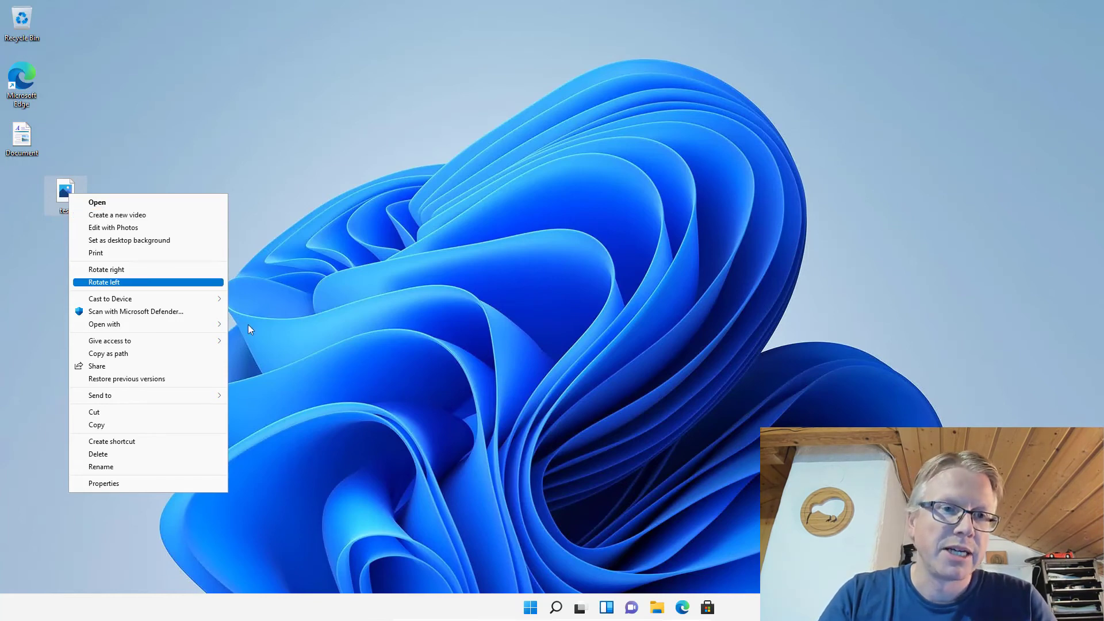
click(463, 304)
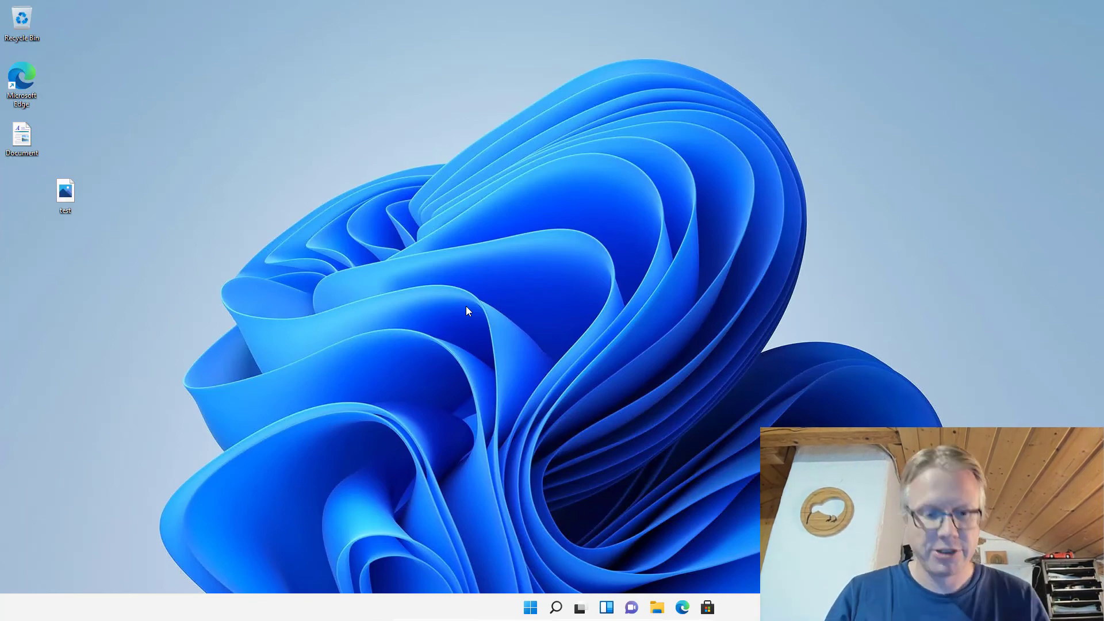
- Start Registry Editor by running regedit from the Run dialog
key(super+r)
text(regedit)
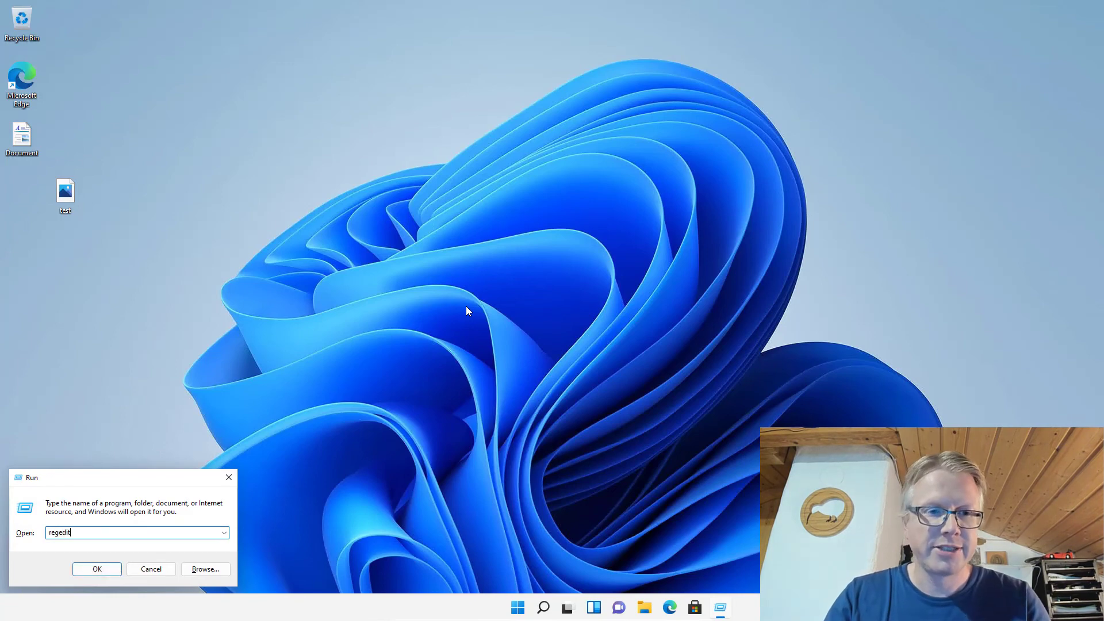
key(Return)
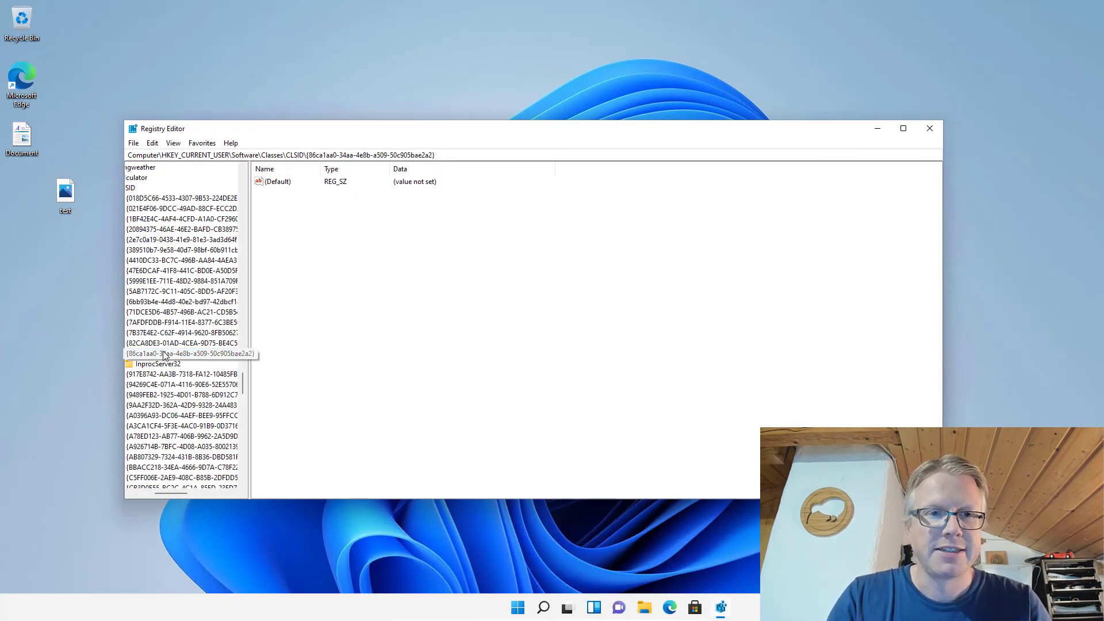
- Show the test image's classic right-click menu, then close it and return to Registry Editor
click(67, 192)
right_click(70, 192)
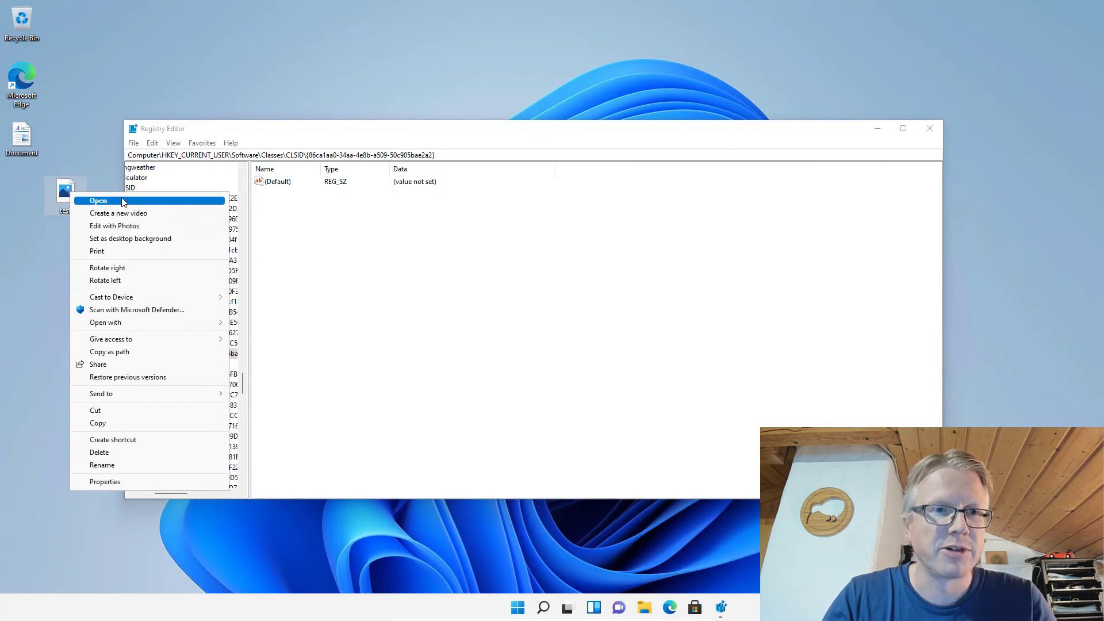
mouse_move(161, 300)
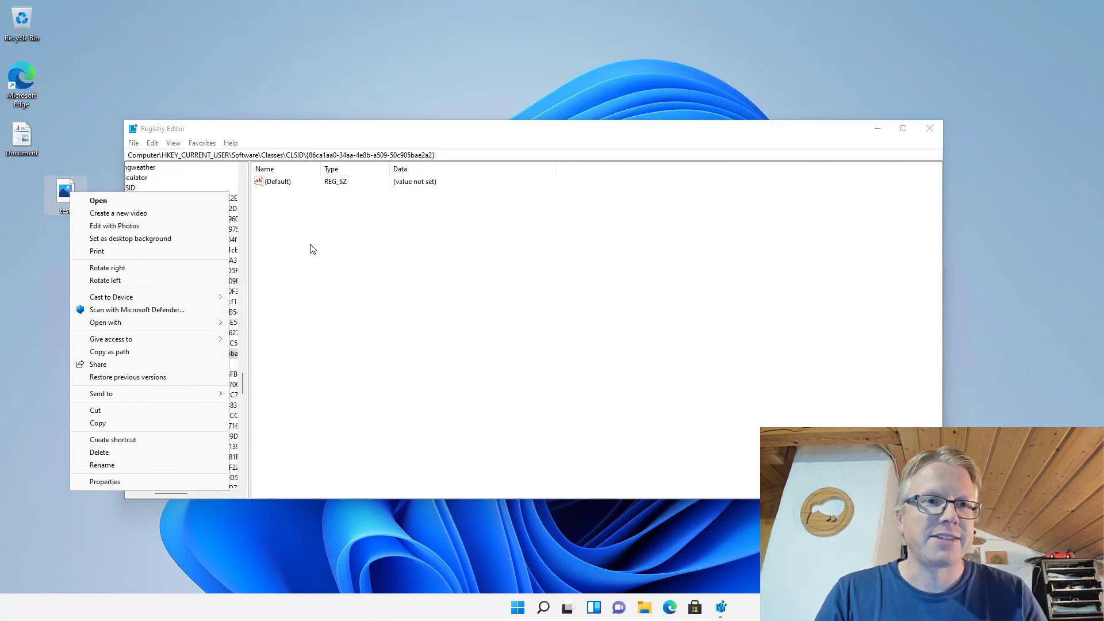
click(339, 251)
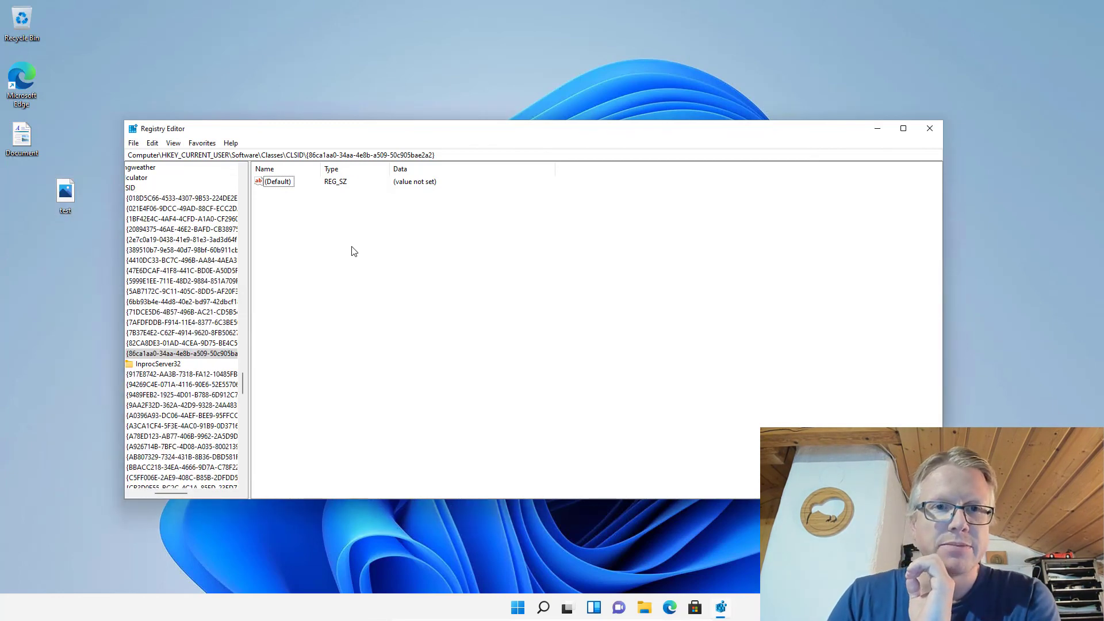